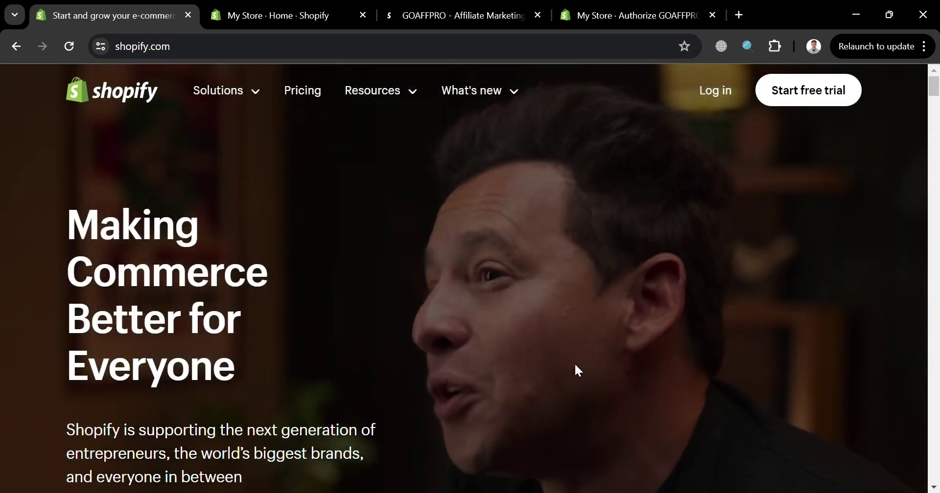
Step: Look through the Shopify home page, from the hero section down to the merchant stories, and return to its beginning
scroll(601, 343, down, 3)
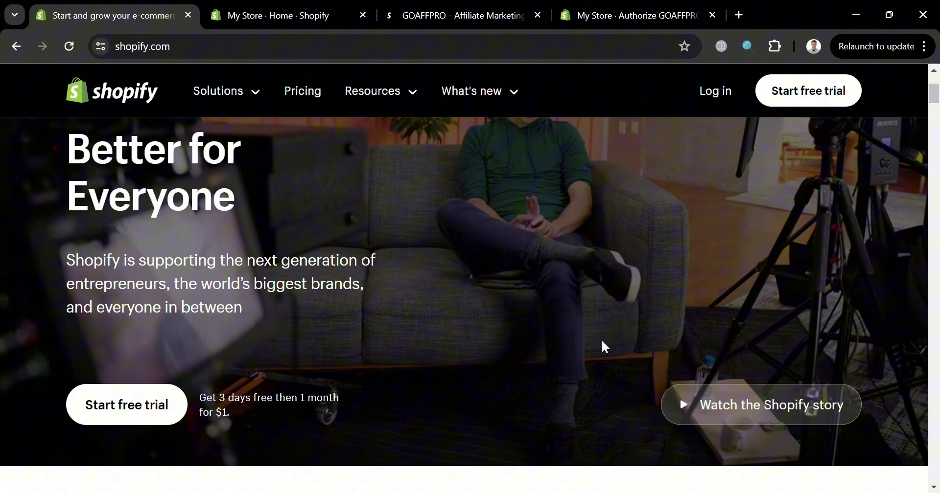
scroll(602, 343, up, 3)
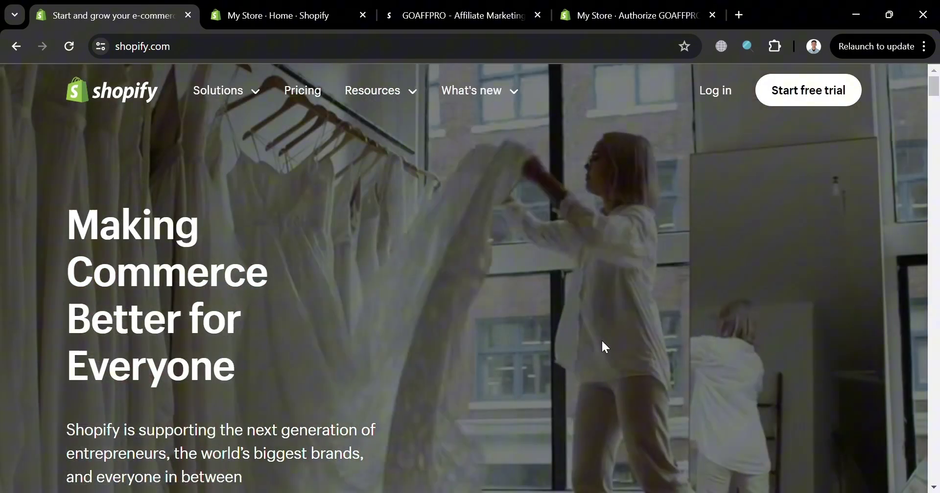
scroll(602, 345, down, 2)
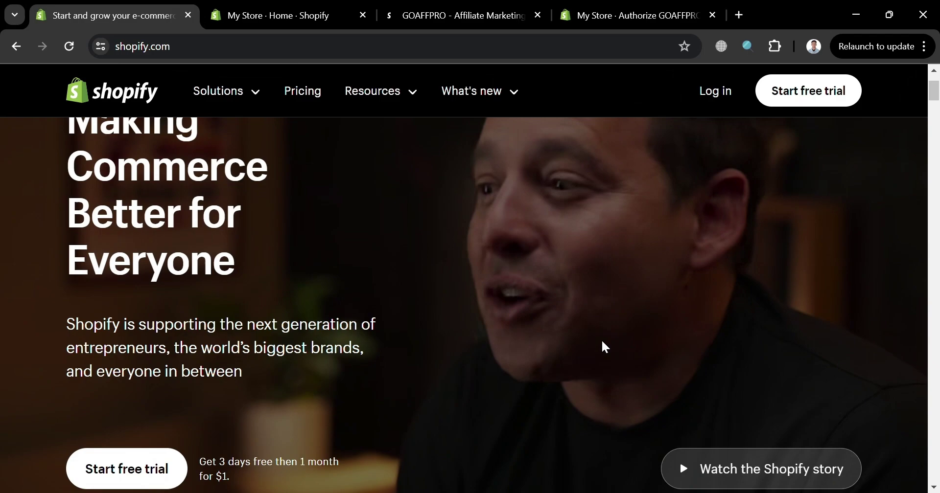
scroll(602, 342, down, 15)
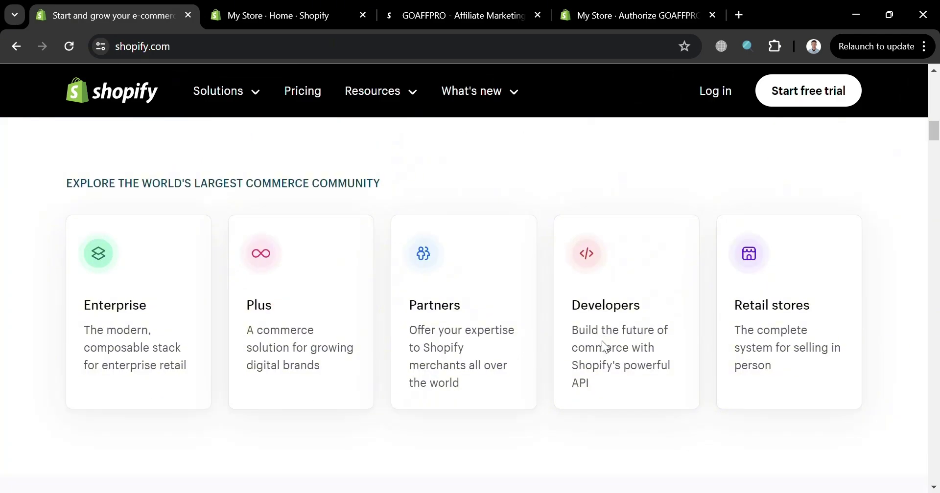
scroll(604, 346, down, 10)
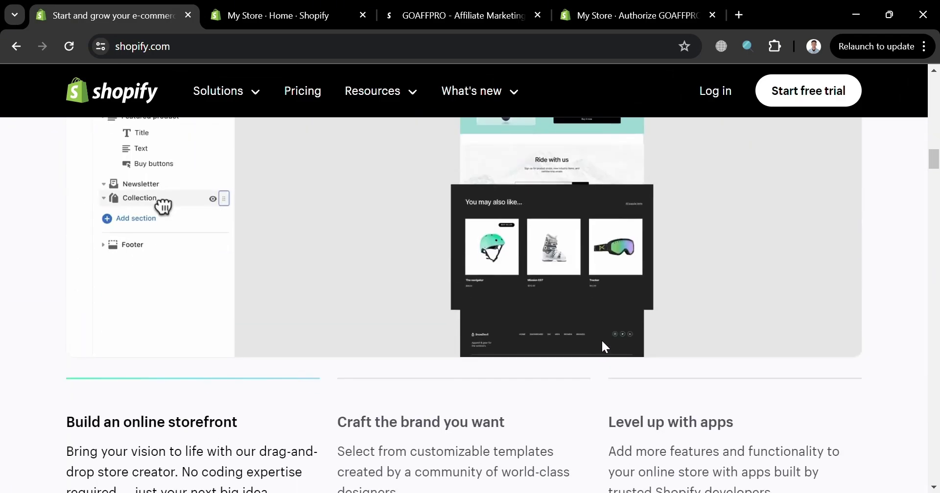
scroll(602, 342, down, 12)
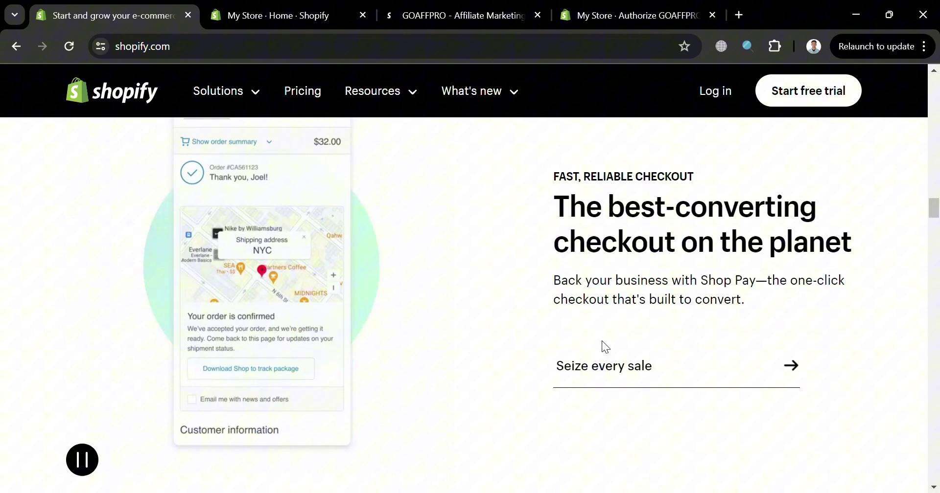
scroll(605, 347, down, 12)
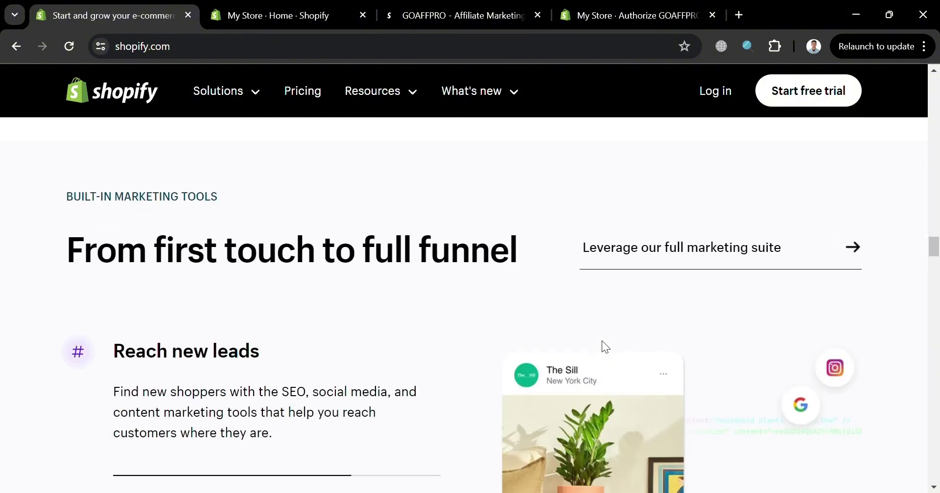
scroll(605, 347, down, 15)
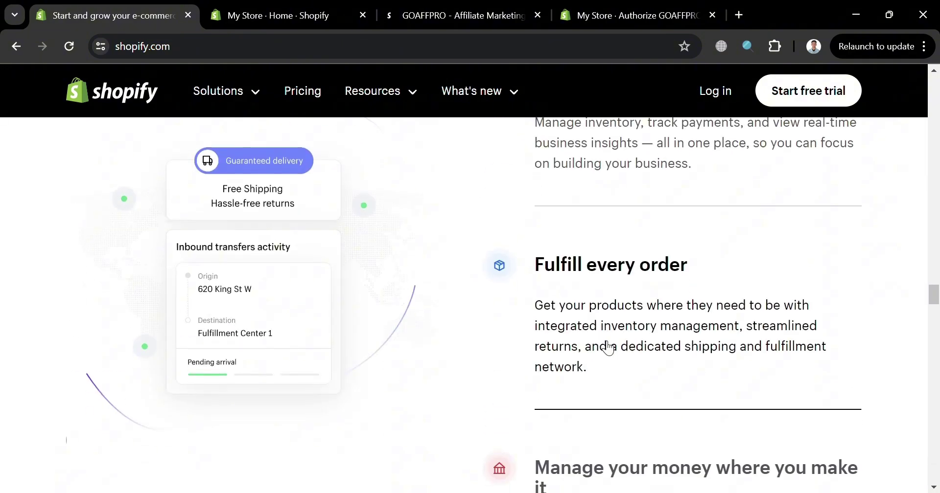
scroll(607, 347, down, 12)
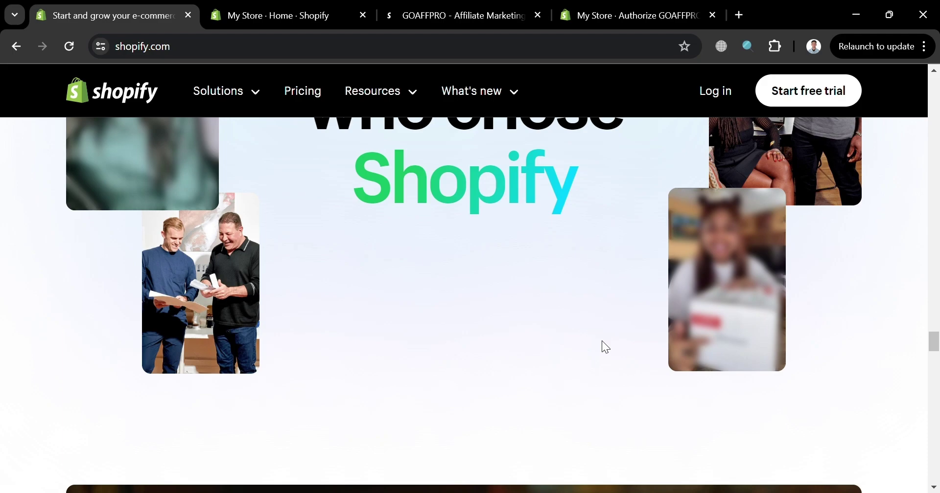
scroll(606, 346, down, 12)
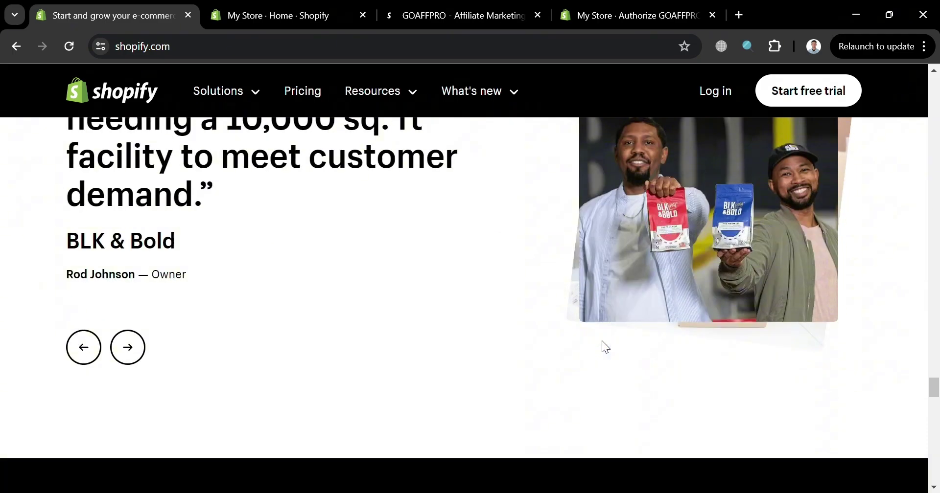
scroll(601, 342, down, 6)
scroll(602, 342, up, 10)
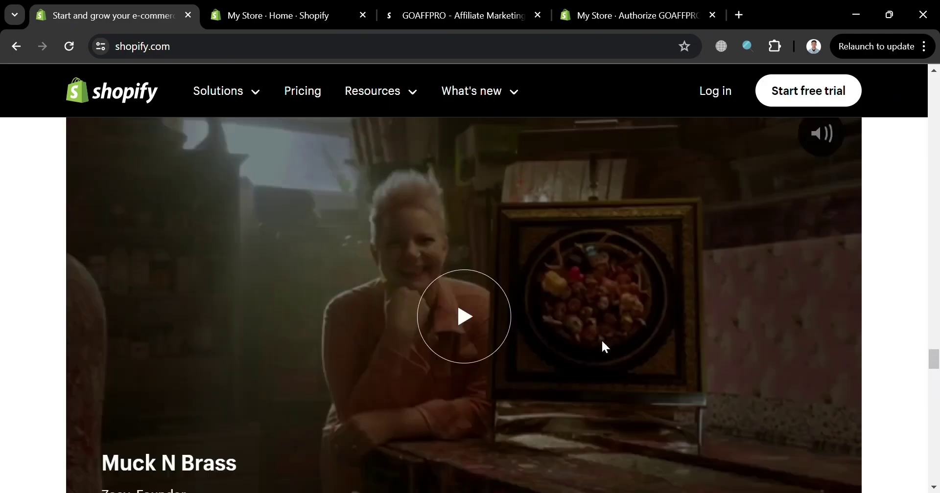
scroll(601, 342, up, 20)
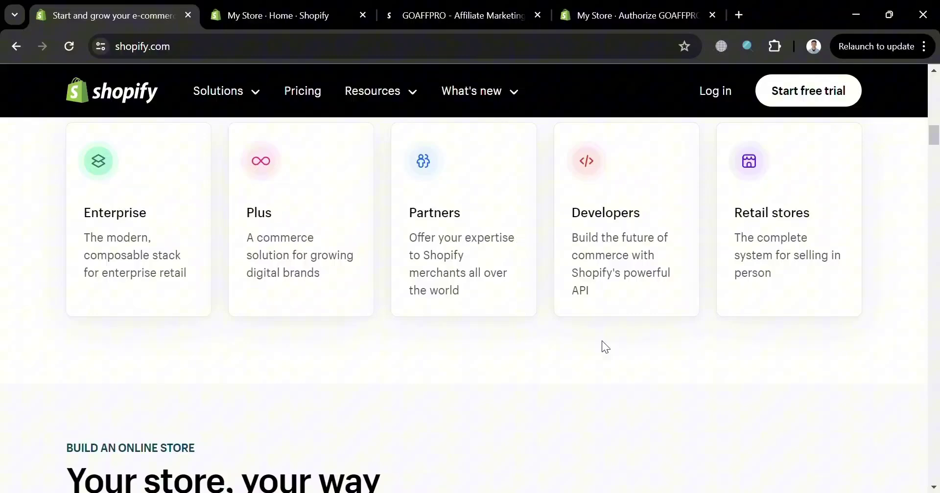
scroll(602, 342, up, 10)
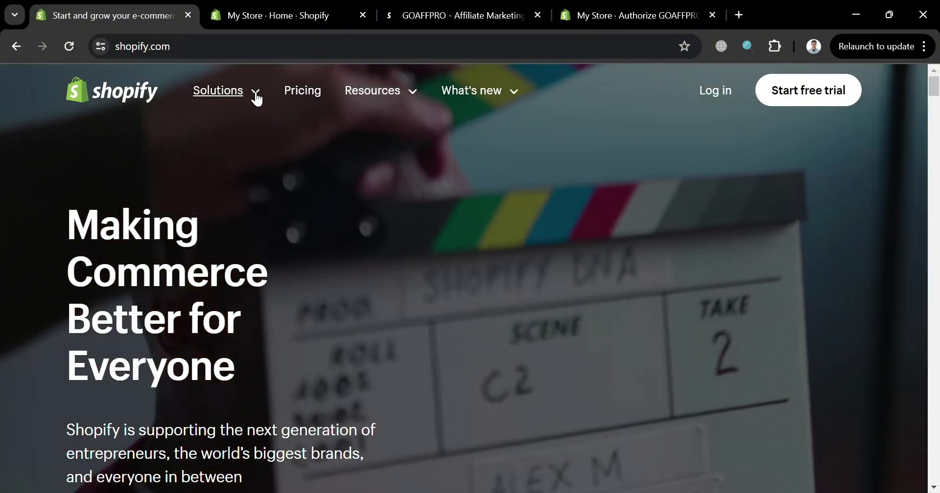
Step: View the site's Solutions and Resources offerings and close the list again
click(254, 96)
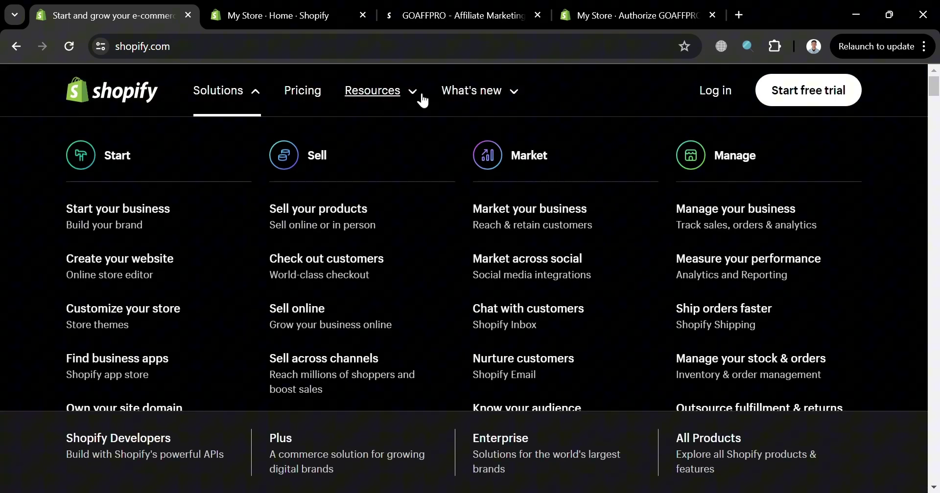
click(414, 94)
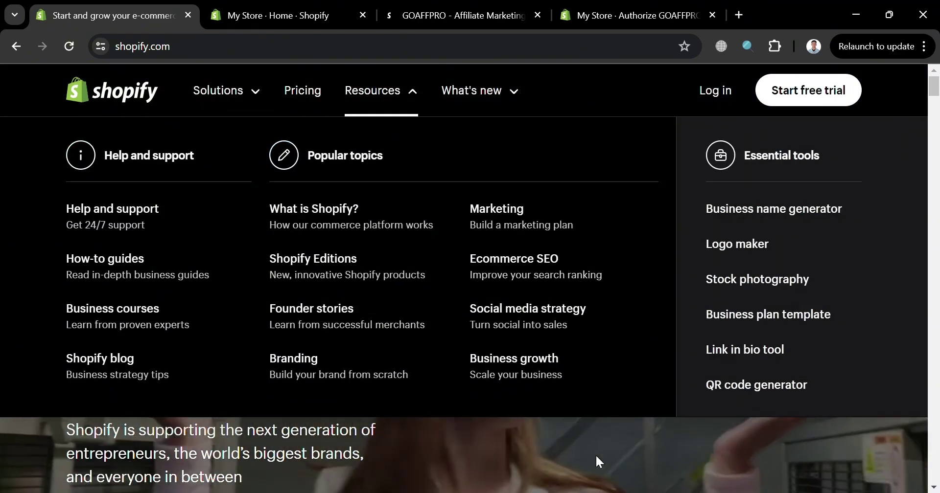
click(596, 454)
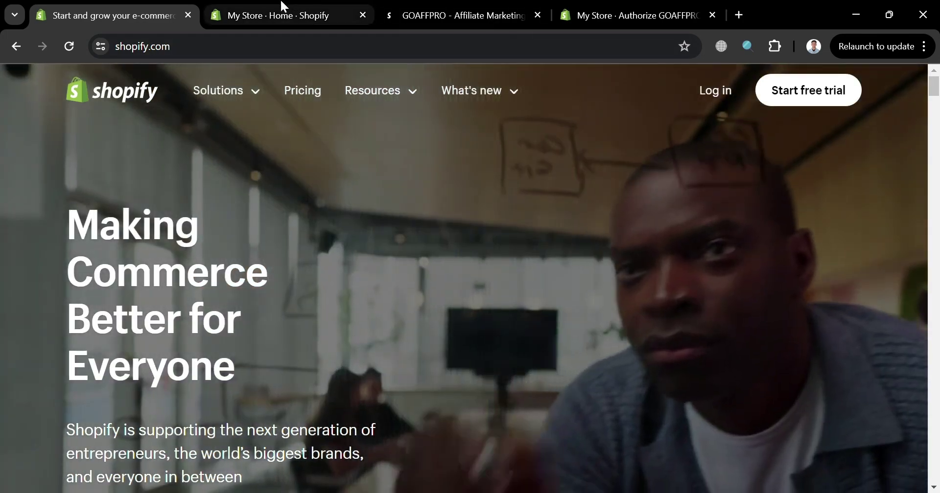
Step: Switch to the store admin and browse all recommended apps as far as the Shopify App Store link
click(280, 10)
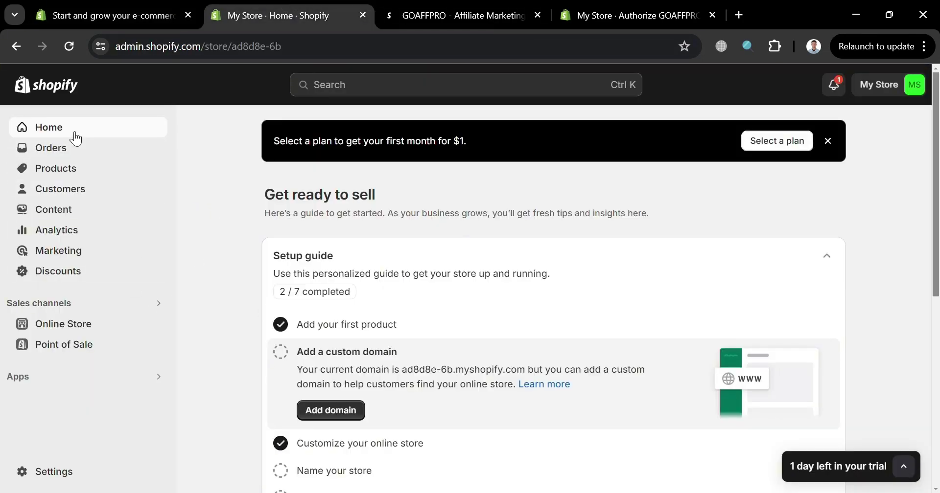
click(143, 381)
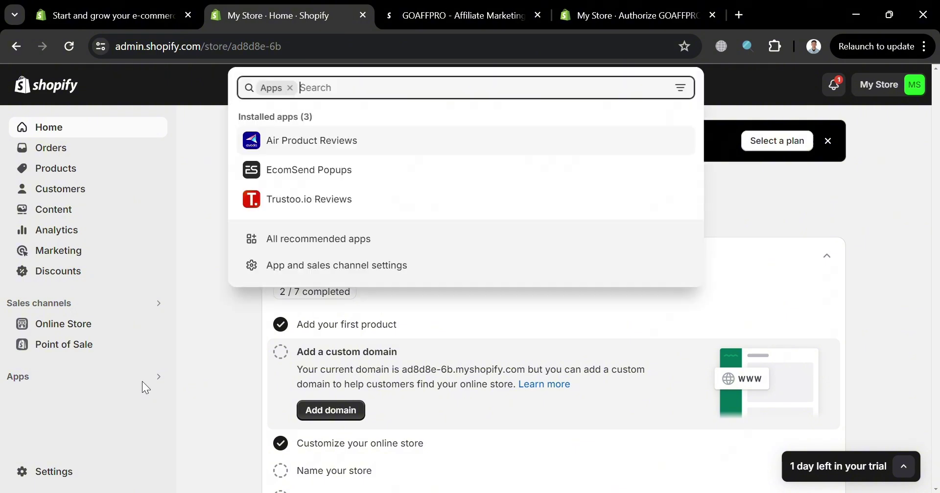
click(380, 241)
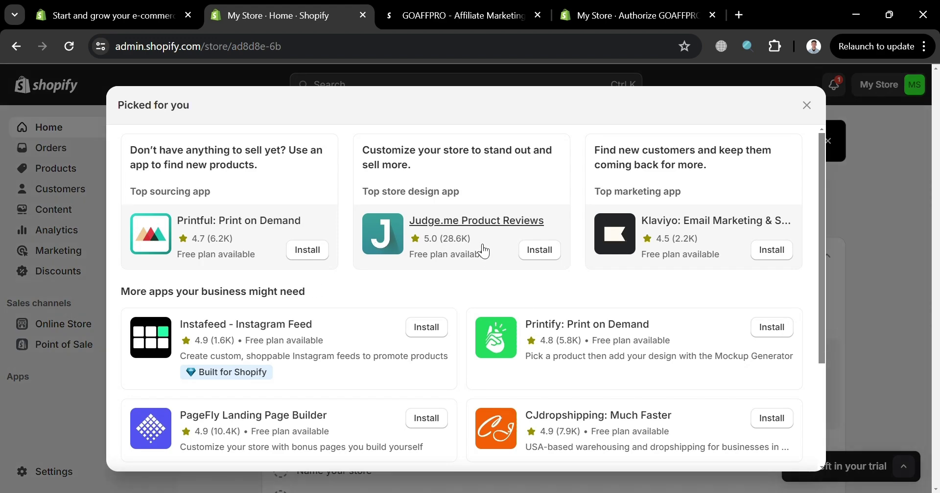
scroll(484, 251, down, 3)
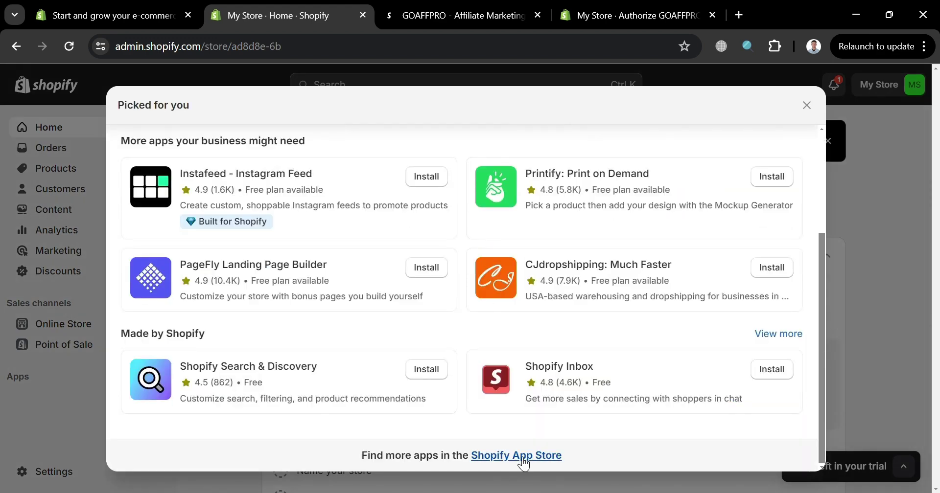
Step: Examine the GOAFFPRO - Affiliate Marketing listing in the app store, including its description, features, compatibility and pricing plans
click(436, 6)
scroll(425, 243, up, 3)
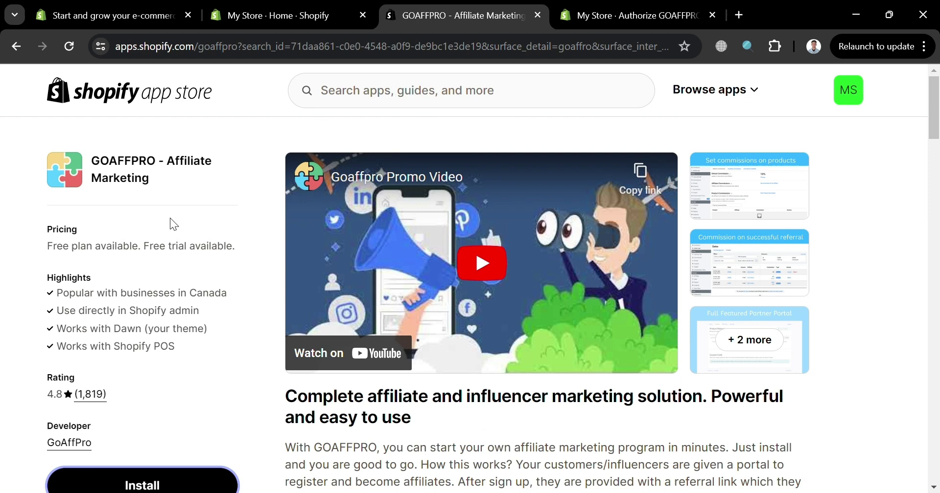
scroll(231, 298, down, 2)
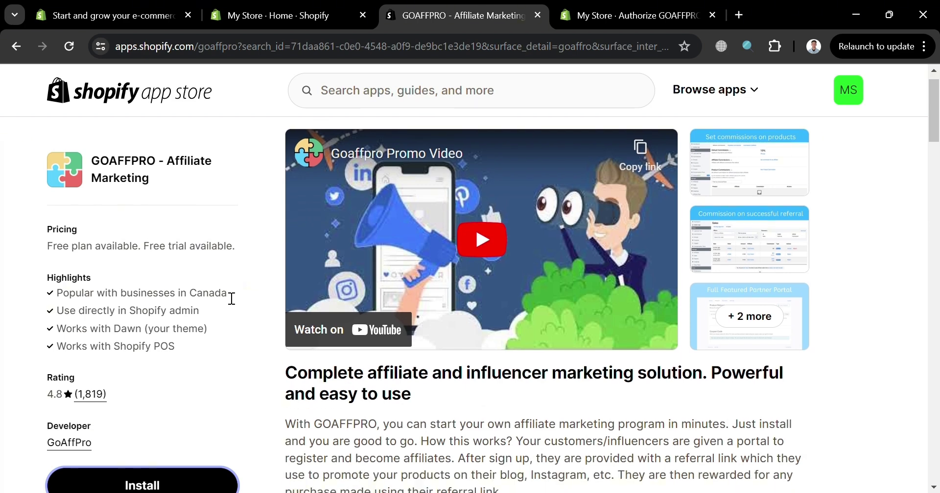
scroll(231, 298, down, 3)
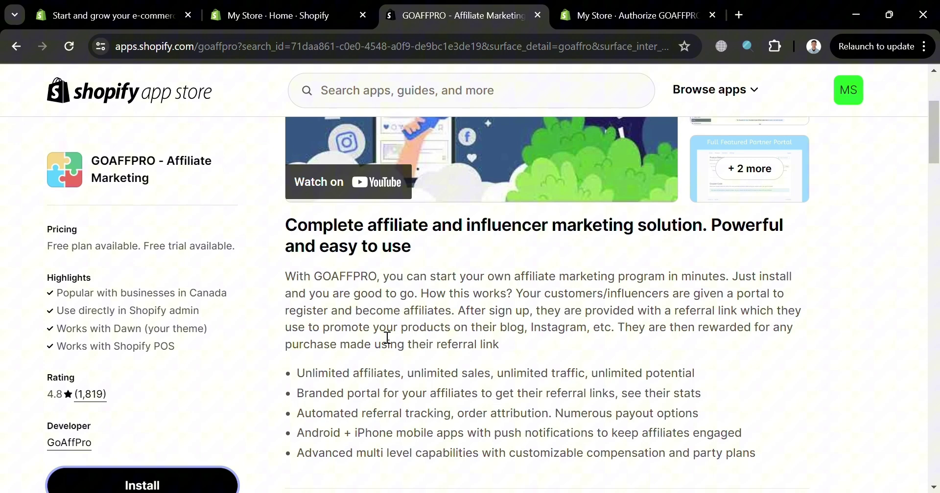
scroll(124, 277, down, 1)
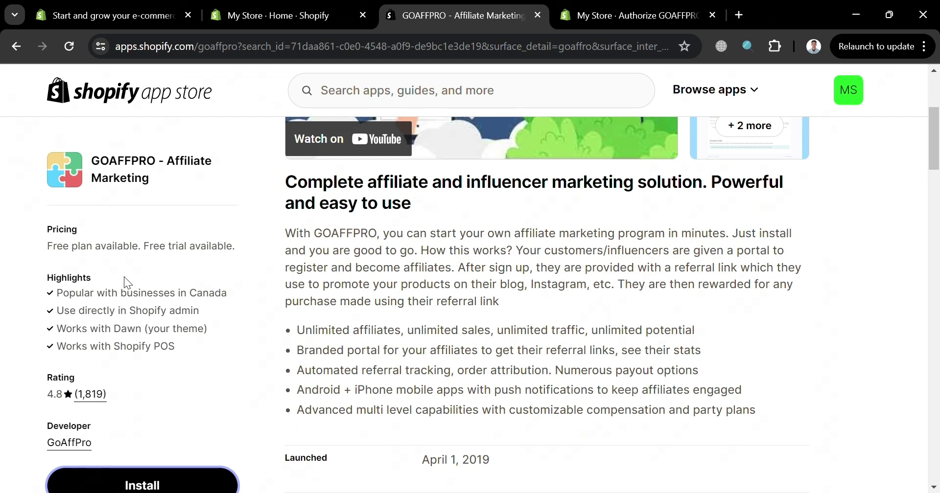
scroll(124, 277, down, 2)
scroll(205, 384, down, 5)
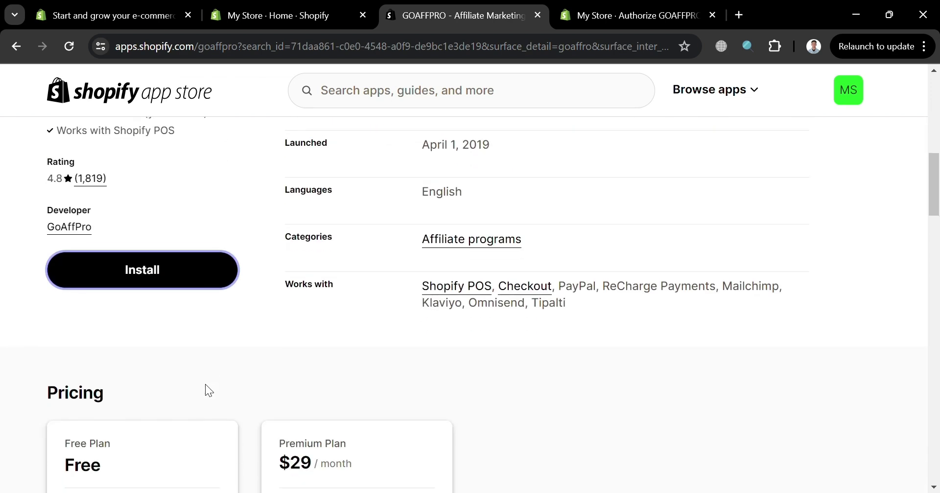
scroll(206, 390, down, 3)
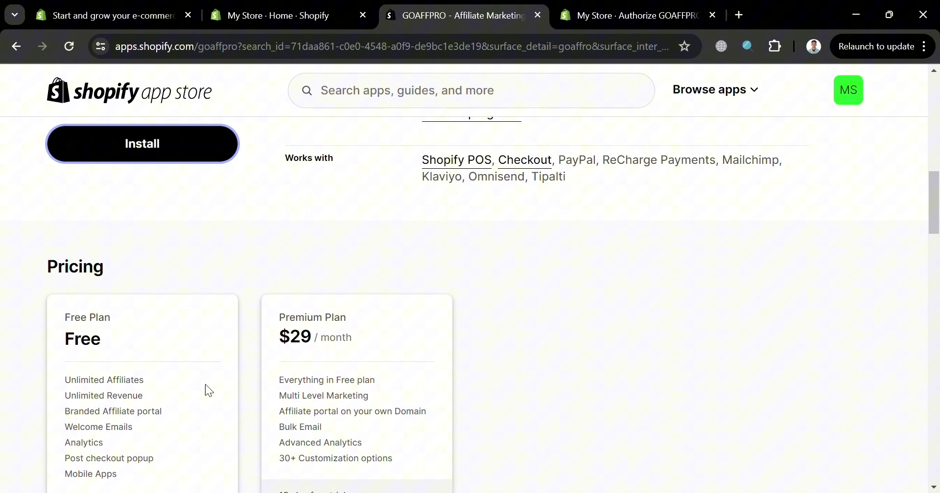
scroll(532, 373, down, 2)
scroll(533, 373, up, 6)
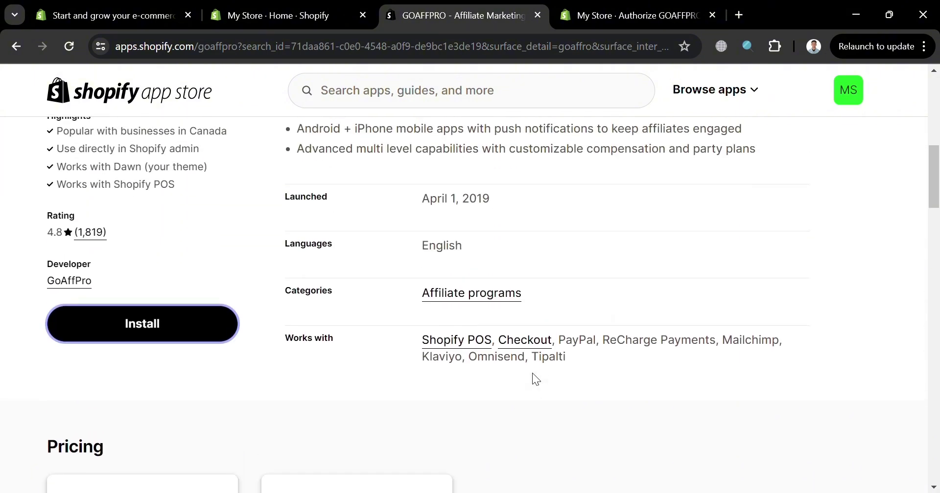
scroll(532, 373, up, 3)
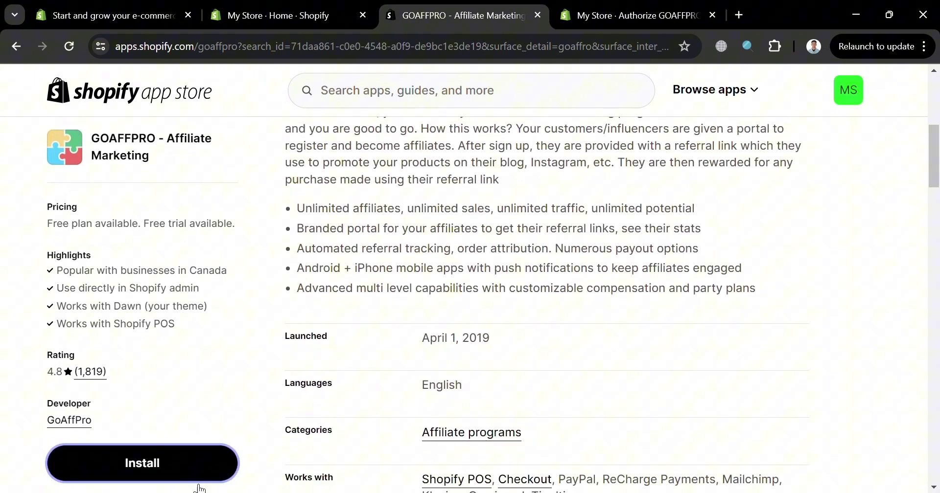
scroll(200, 488, down, 1)
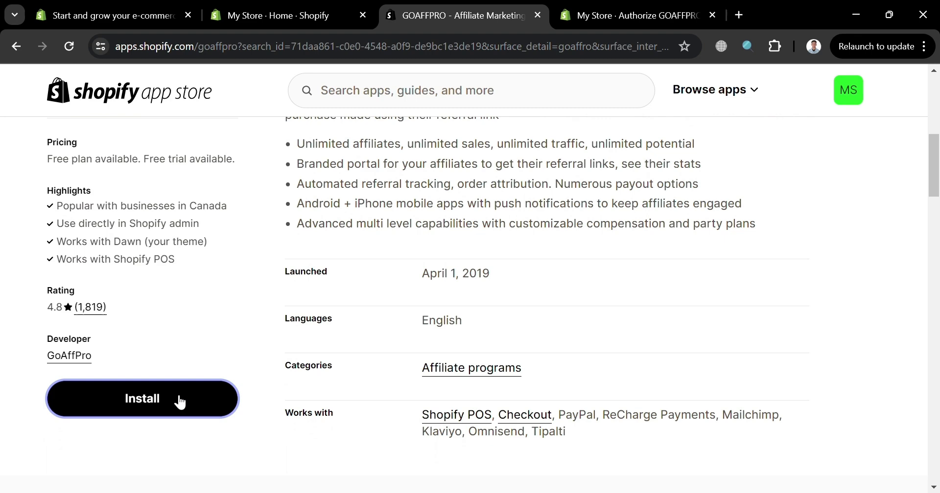
Step: Go to the GOAFFPRO authorization page and approve installing the app in the store
click(629, 6)
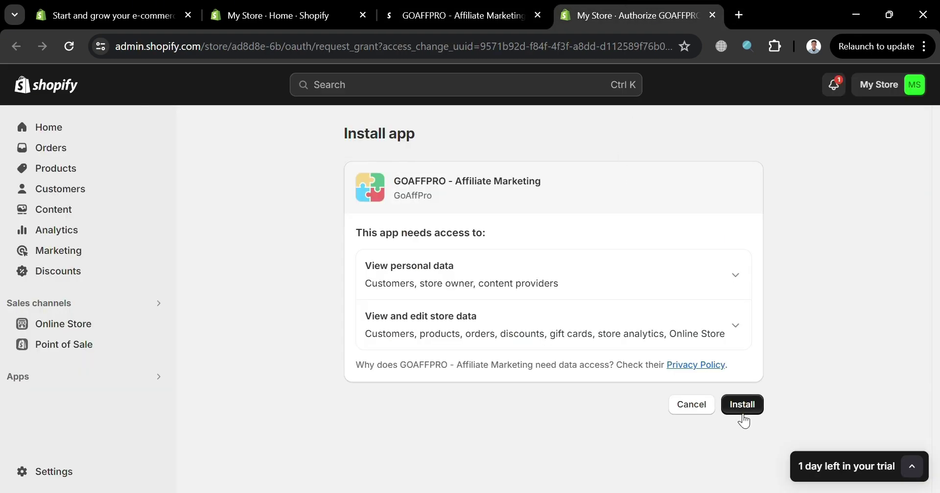
click(742, 411)
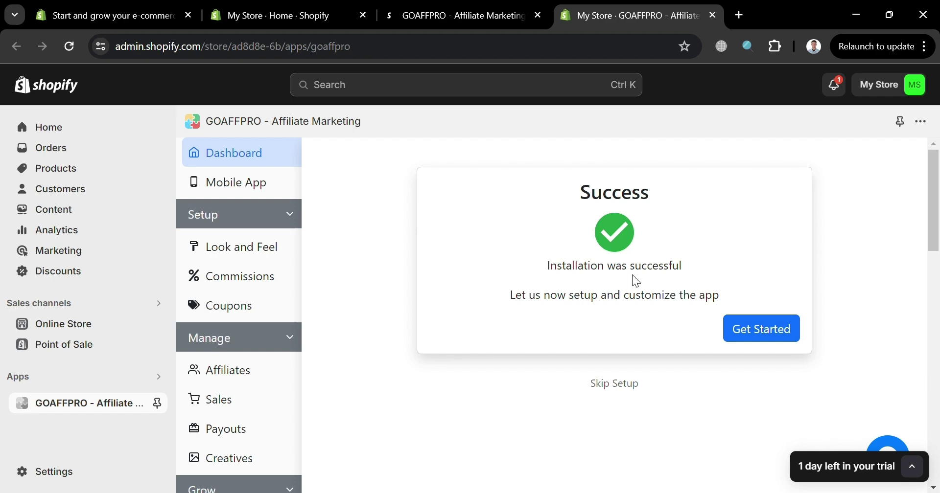
Step: Start the GOAFFPRO setup, answer "I am new to Affiliate Marketing", and skip the rest of the setup wizard
click(775, 337)
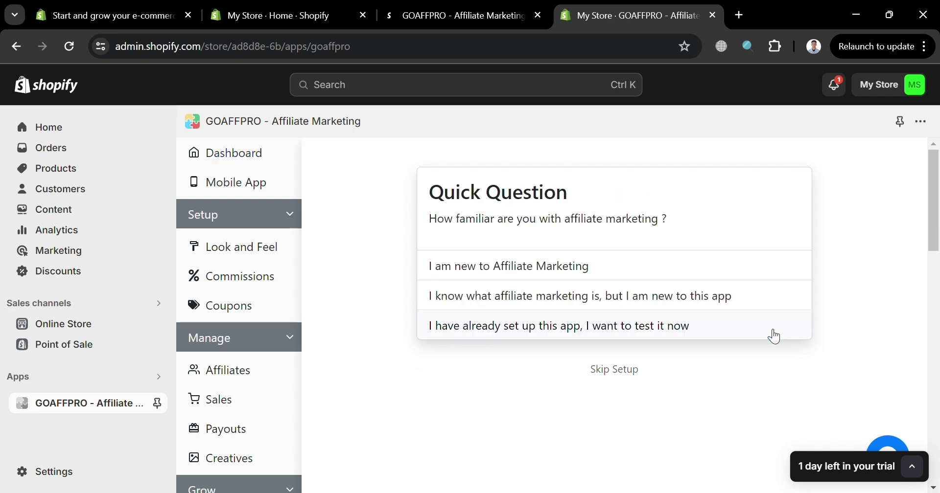
click(643, 283)
scroll(788, 328, down, 8)
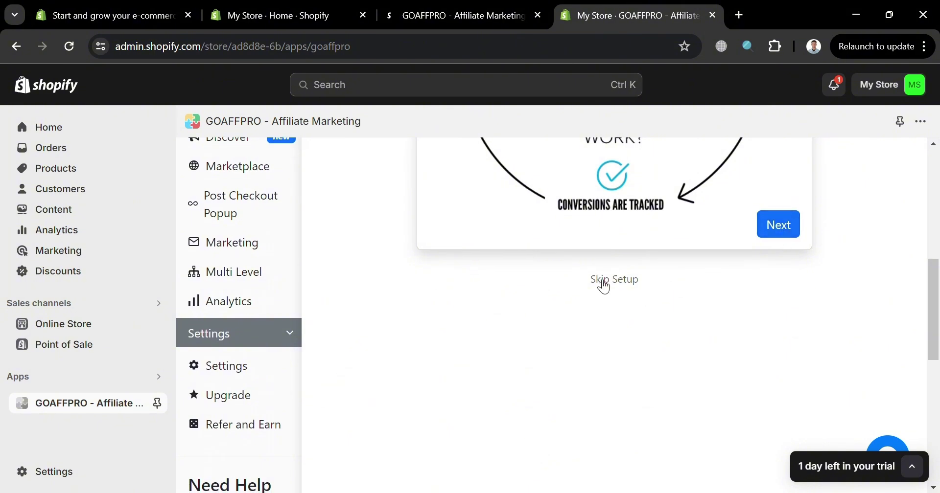
click(609, 280)
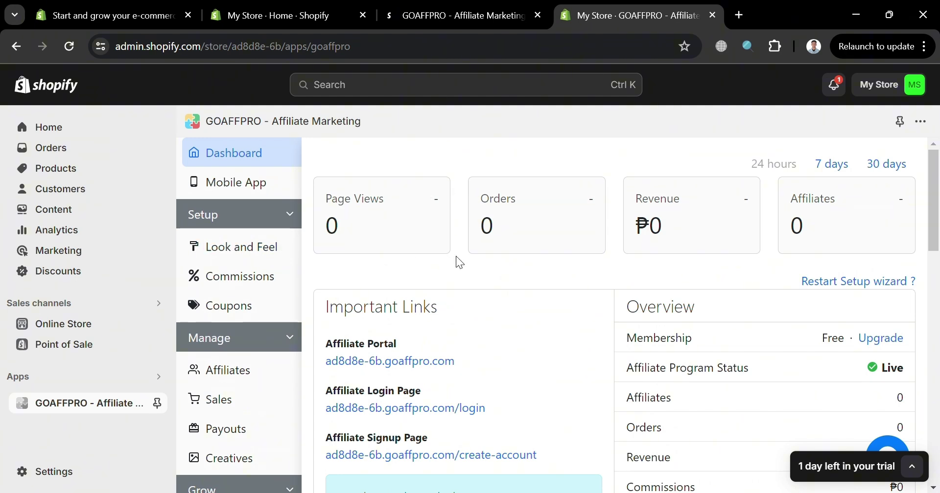
Step: Look through the affiliate dashboard's links, overview, registrations and recent orders, and view the Goaffpro Marketplace page
scroll(632, 318, down, 3)
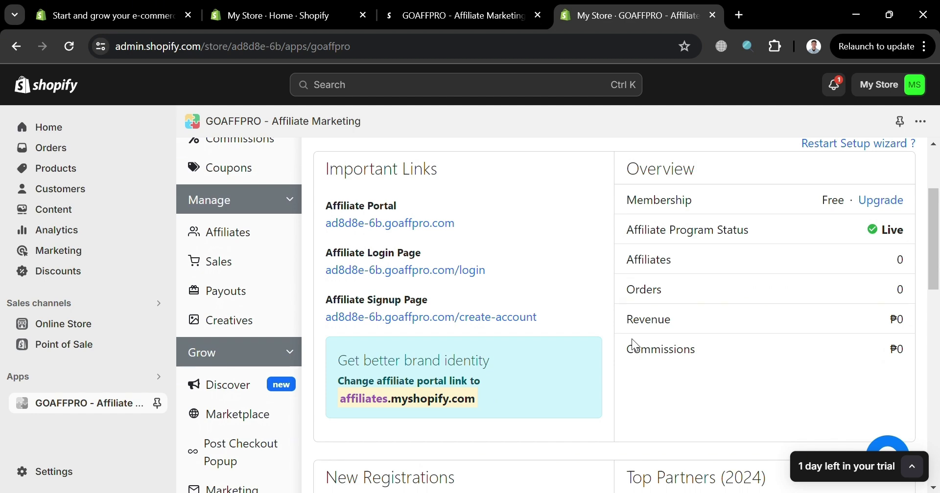
scroll(635, 345, down, 8)
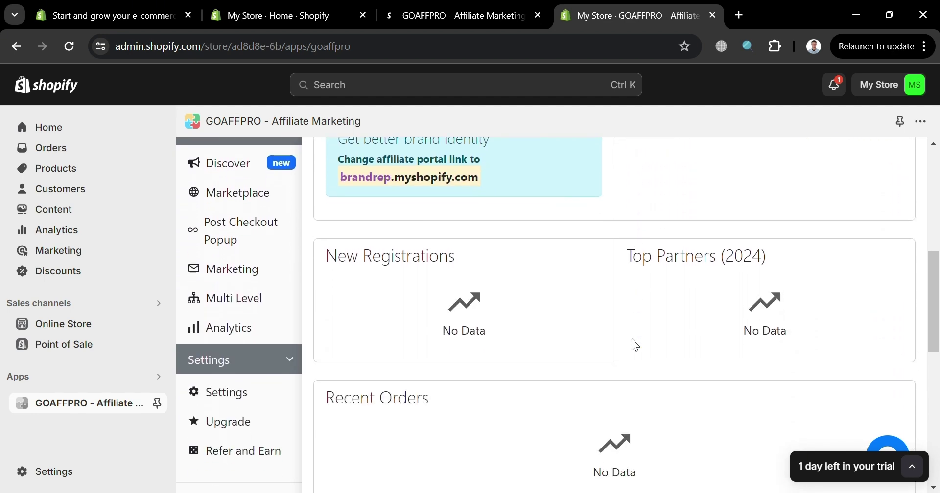
scroll(635, 345, down, 3)
scroll(634, 345, up, 5)
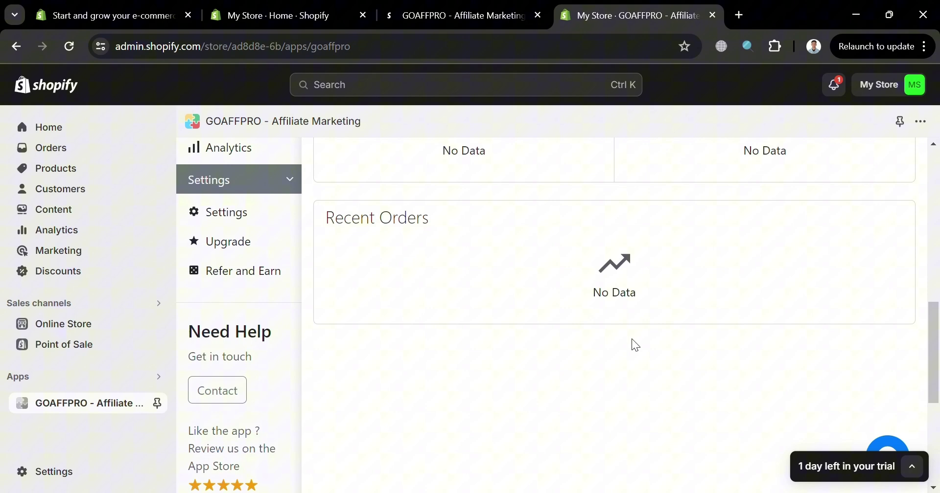
scroll(632, 344, up, 4)
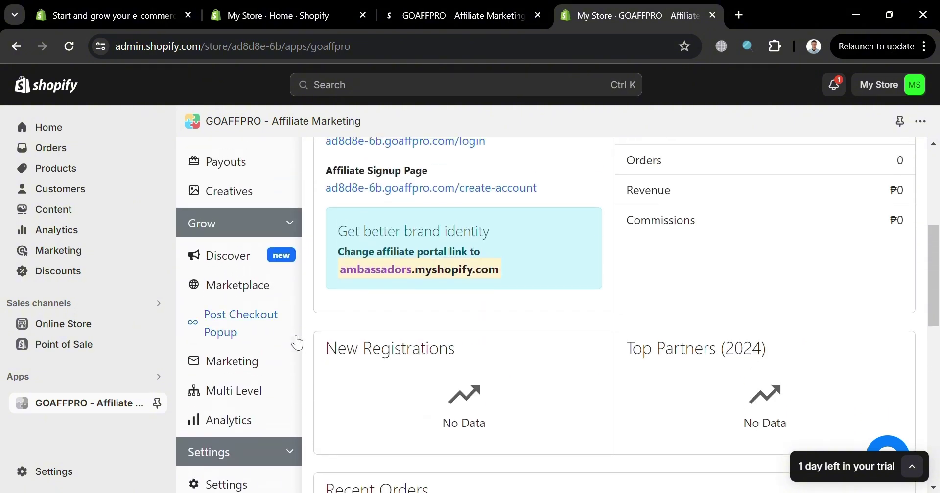
click(258, 292)
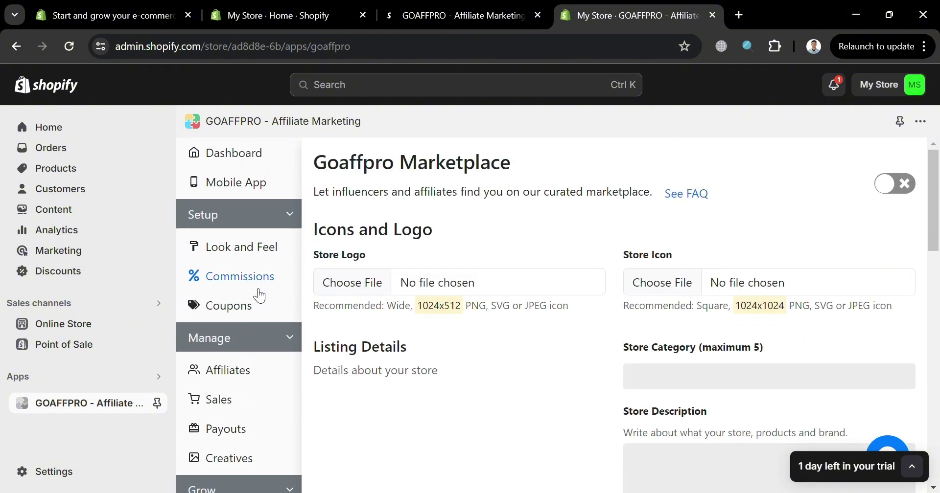
Step: Examine the Look and Feel store profile settings, including the portal URL, logo, brand font, brand colors and portal language
click(247, 258)
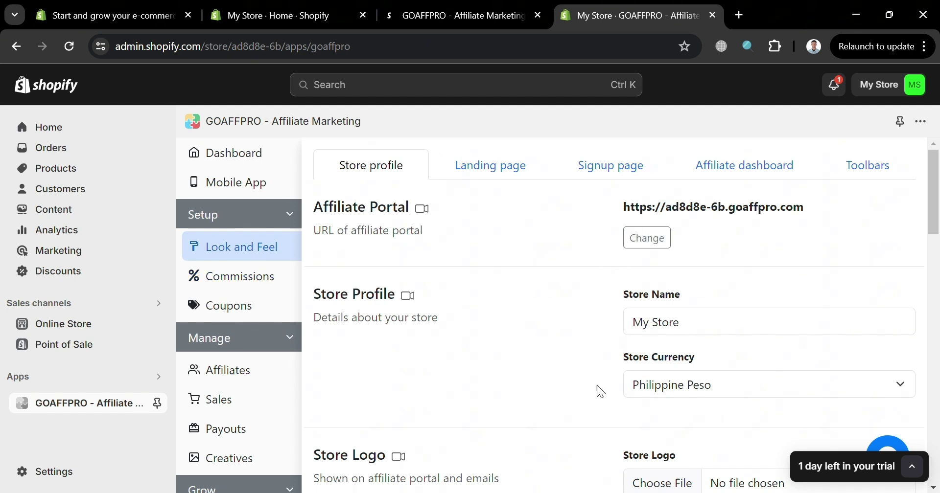
scroll(447, 374, down, 3)
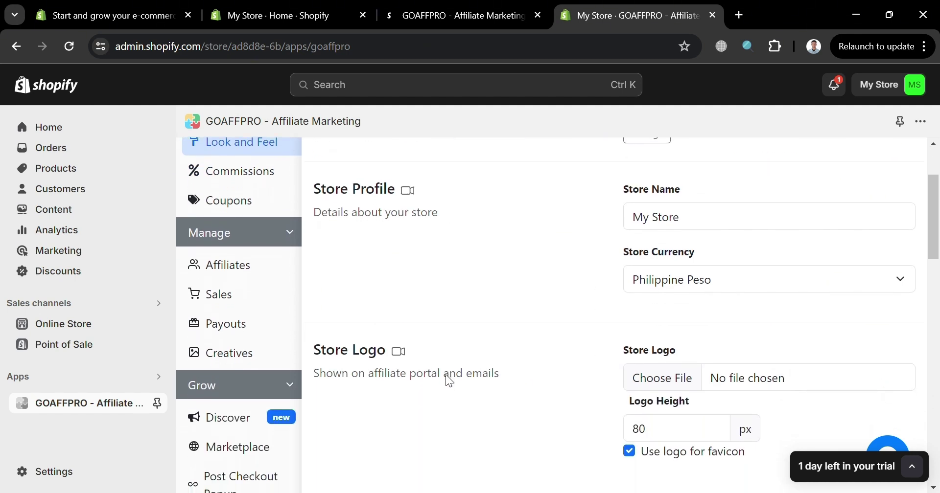
scroll(446, 375, down, 1)
scroll(445, 375, down, 1)
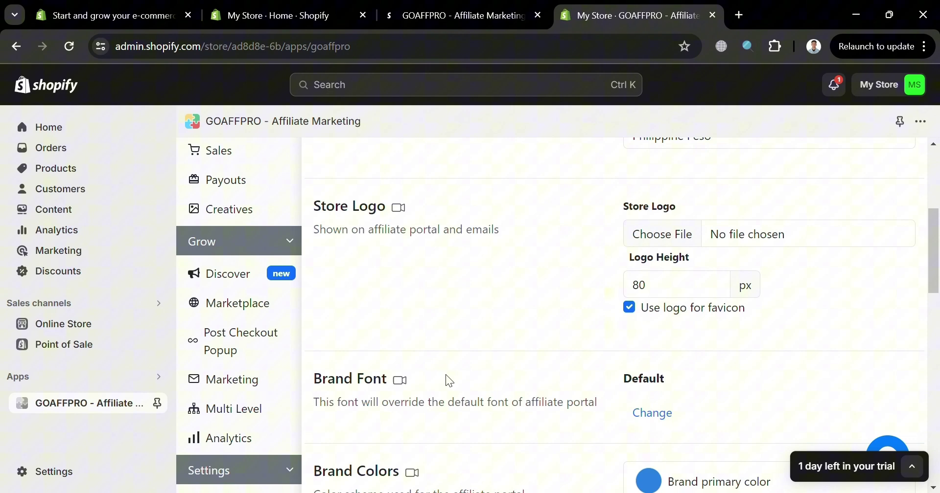
scroll(562, 426, down, 4)
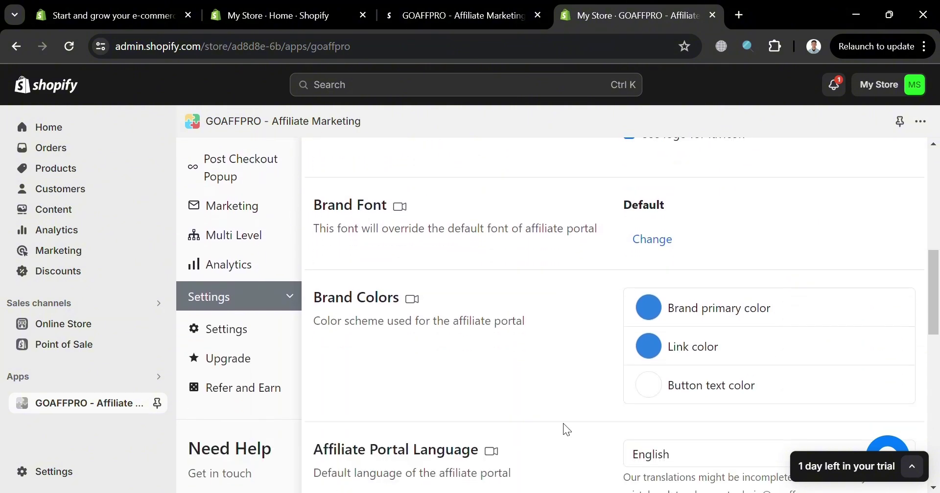
scroll(564, 424, down, 4)
scroll(564, 424, up, 12)
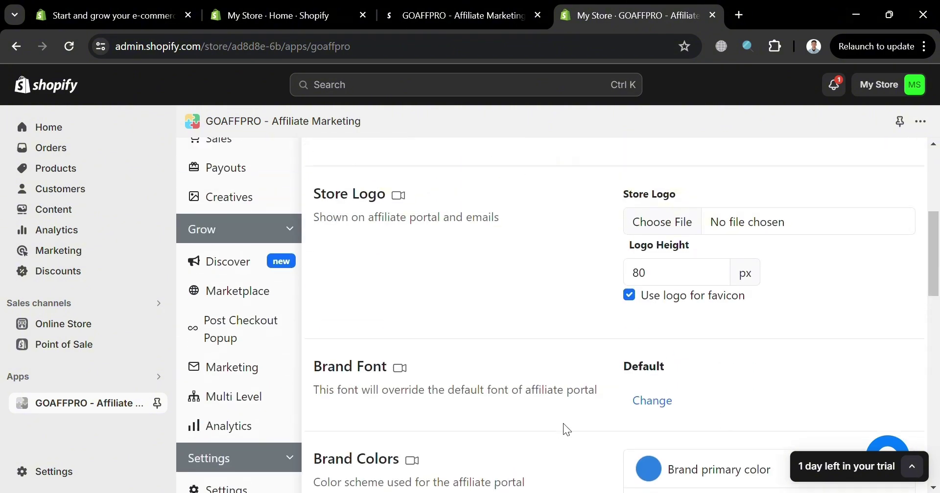
Step: View the landing page editor and the Classic, Slim and Modern signup page styles
click(486, 166)
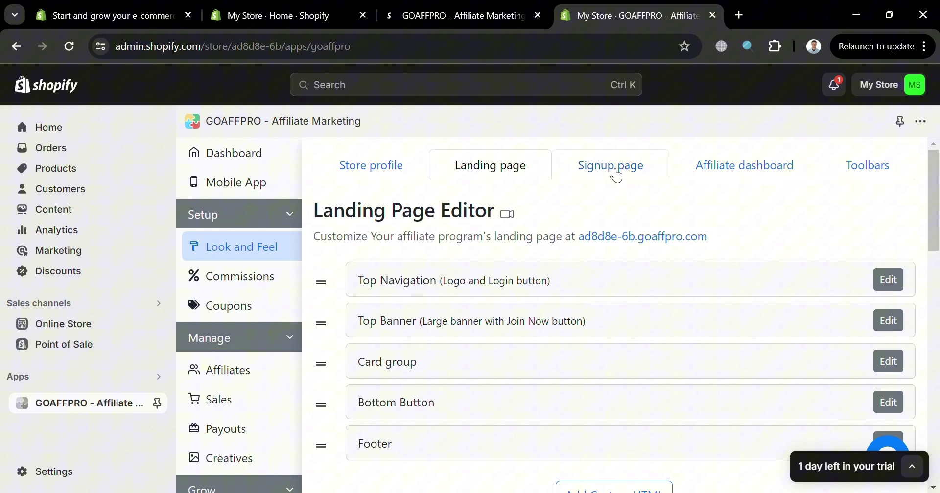
click(617, 176)
scroll(535, 420, down, 4)
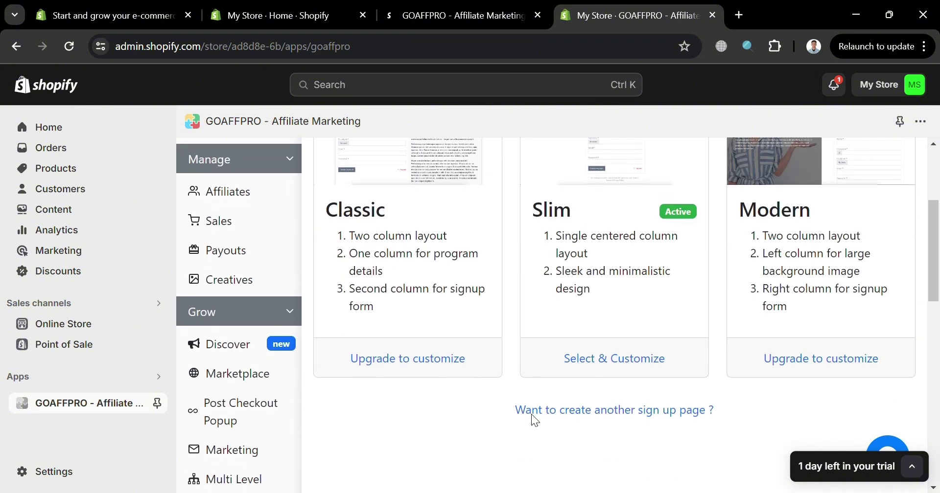
scroll(674, 387, up, 4)
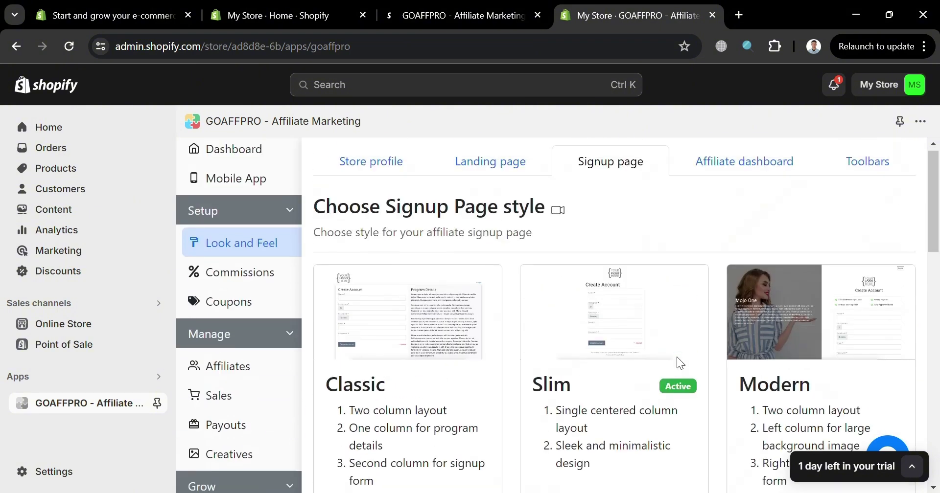
Step: Examine the affiliate dashboard customization options, from dashboard tabs and widgets to tracking modes
click(715, 165)
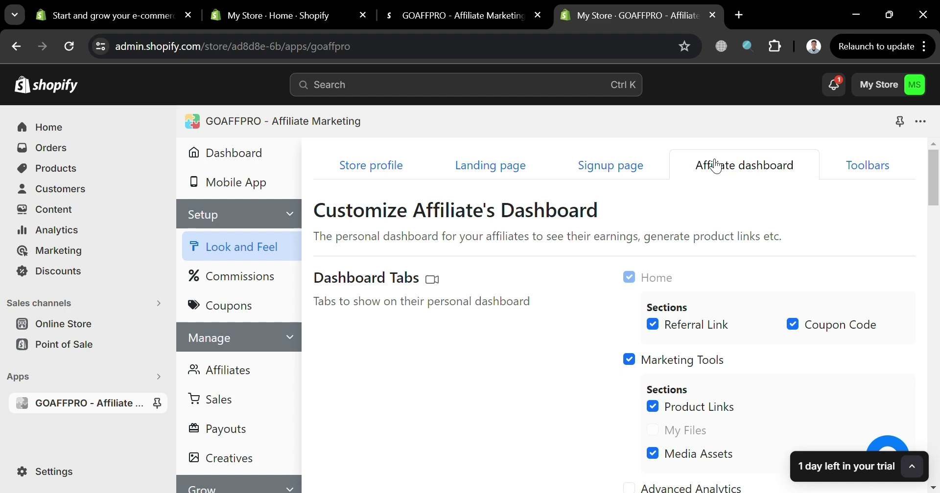
scroll(606, 358, down, 4)
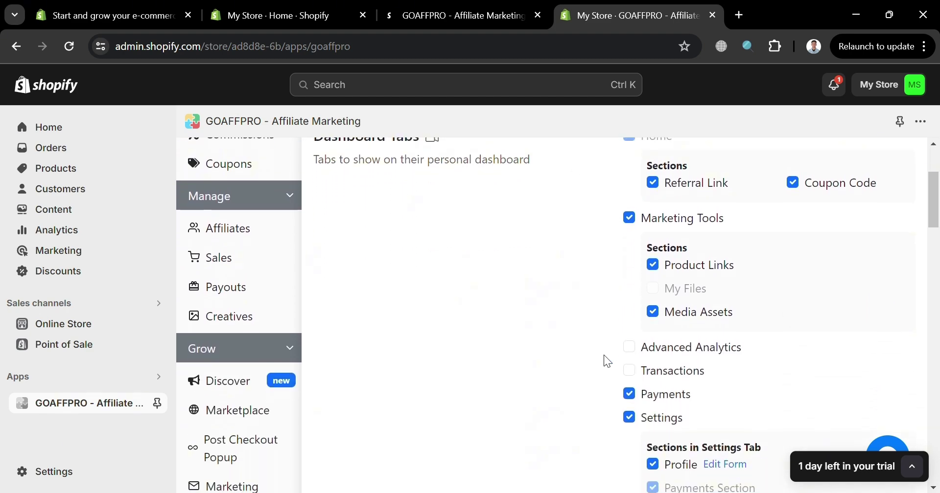
scroll(607, 361, up, 3)
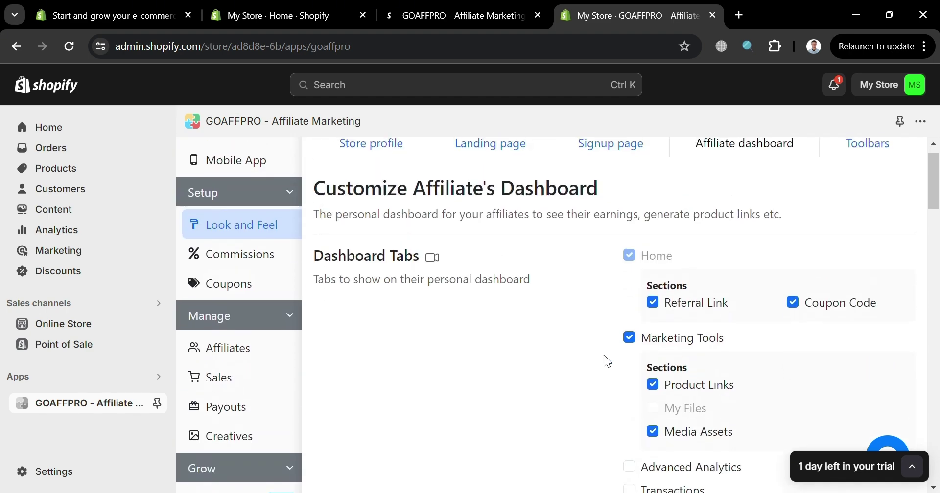
scroll(545, 339, down, 10)
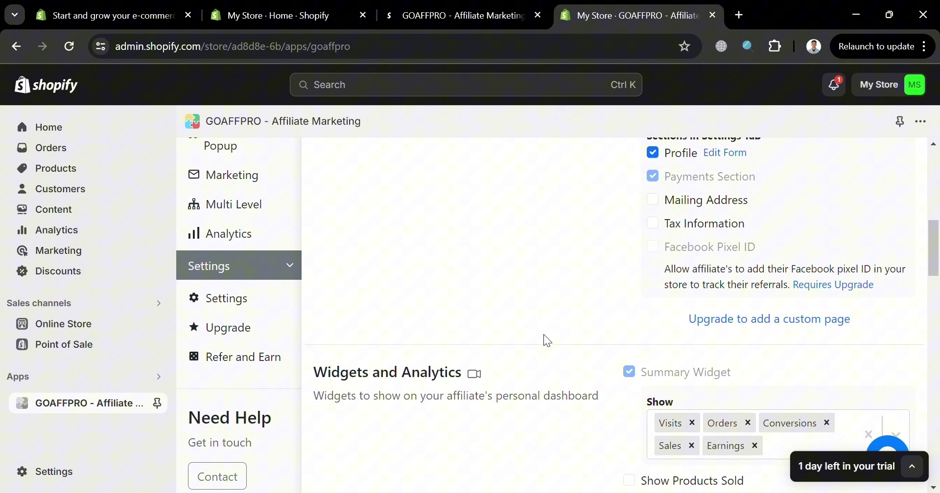
scroll(545, 336, down, 4)
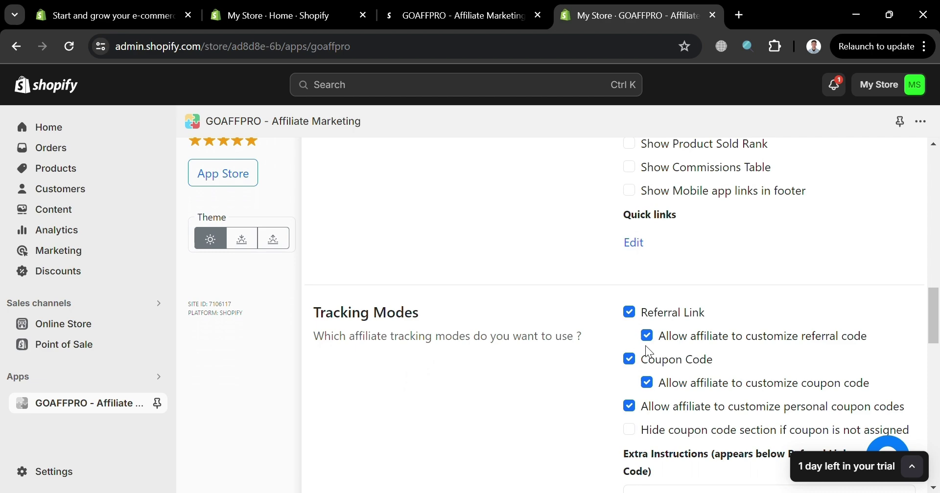
scroll(596, 401, up, 14)
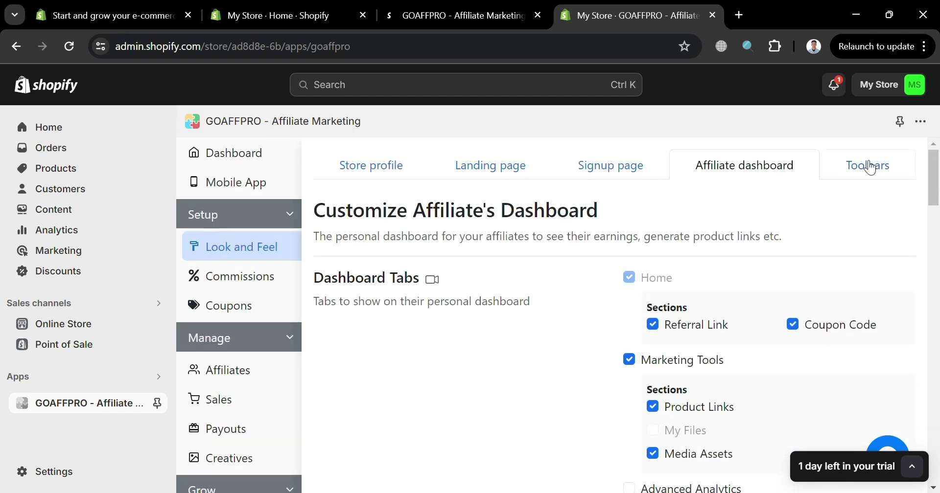
Step: Review the store widgets on offer, including the Affiliate Toolbar and the Shopping-with Toolbar
click(870, 167)
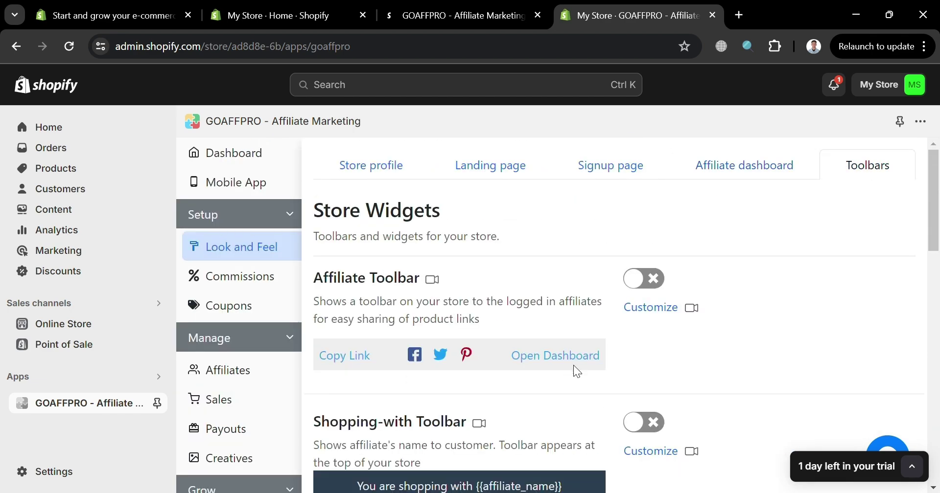
scroll(577, 372, down, 2)
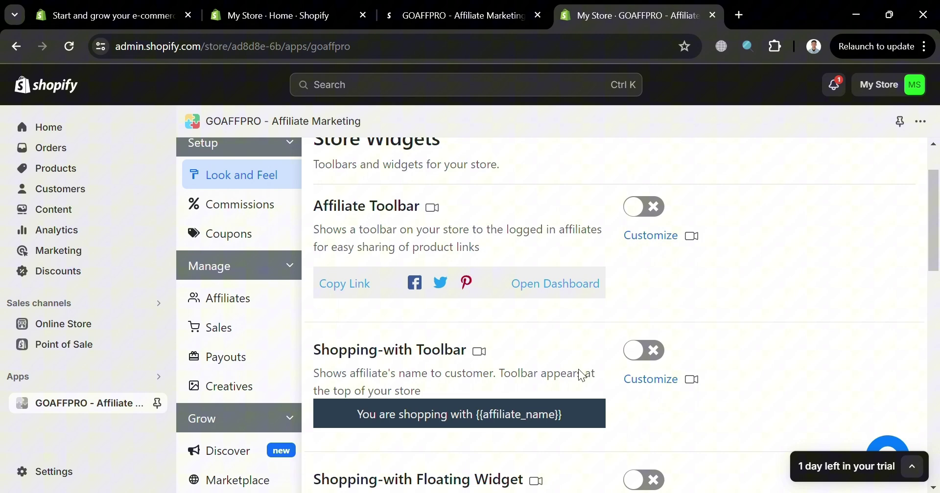
scroll(582, 376, up, 1)
scroll(581, 376, down, 2)
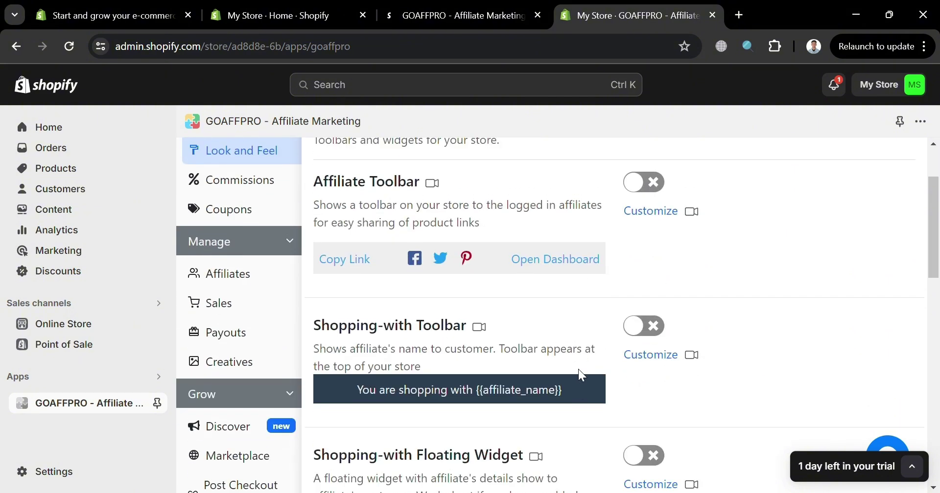
Step: Set the default referral commission for all products and affiliates to 10 percent and save it
click(260, 182)
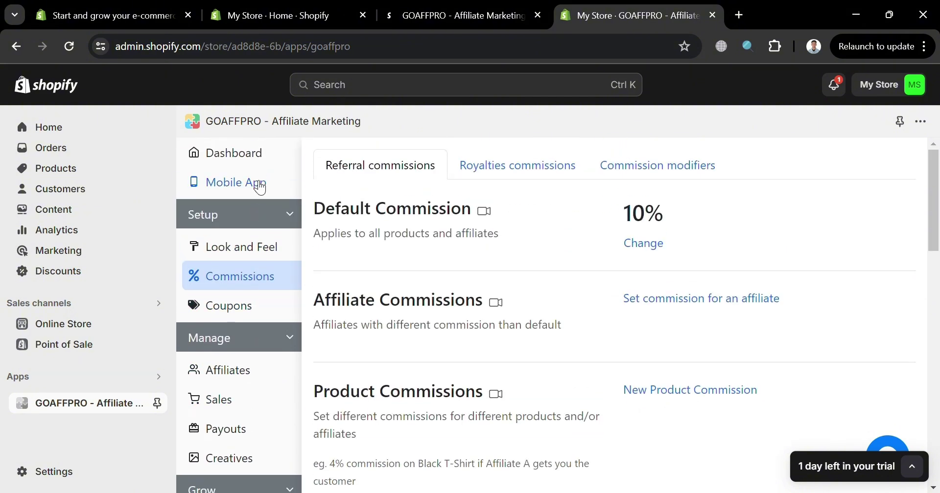
click(654, 249)
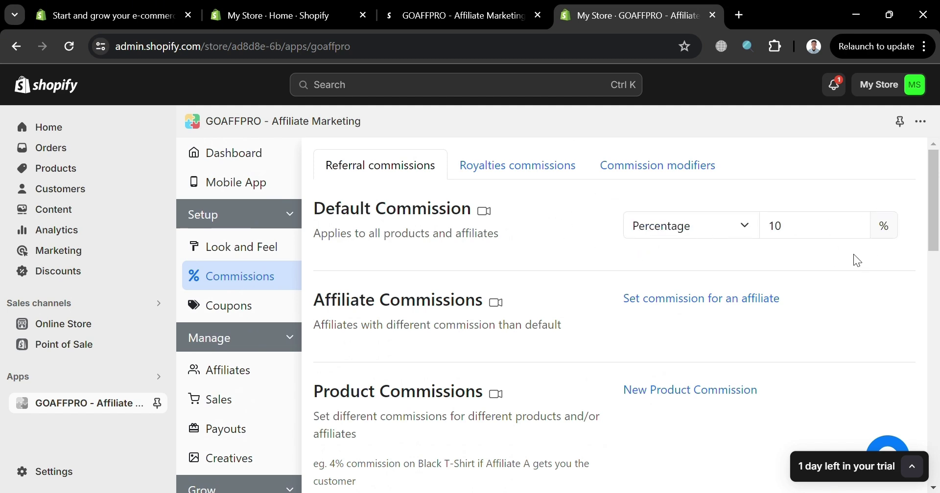
click(856, 229)
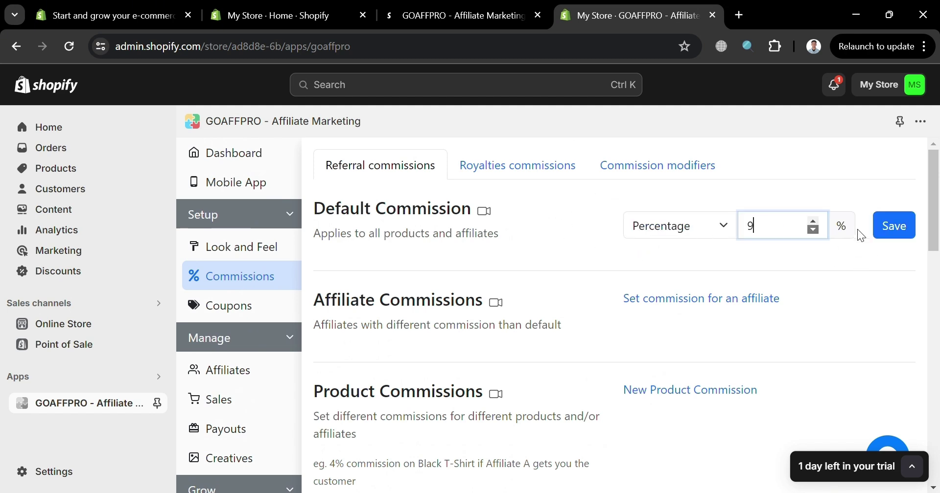
click(812, 221)
click(813, 221)
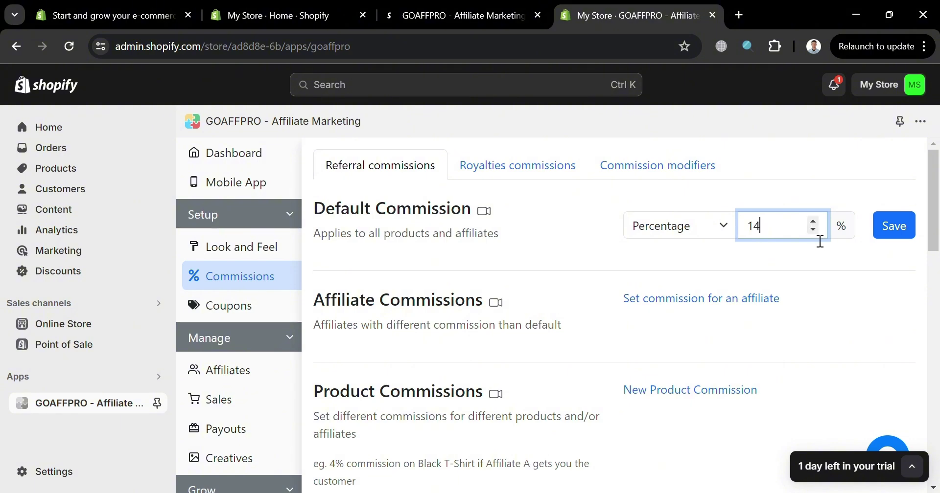
click(813, 230)
click(813, 229)
click(813, 229)
click(813, 229)
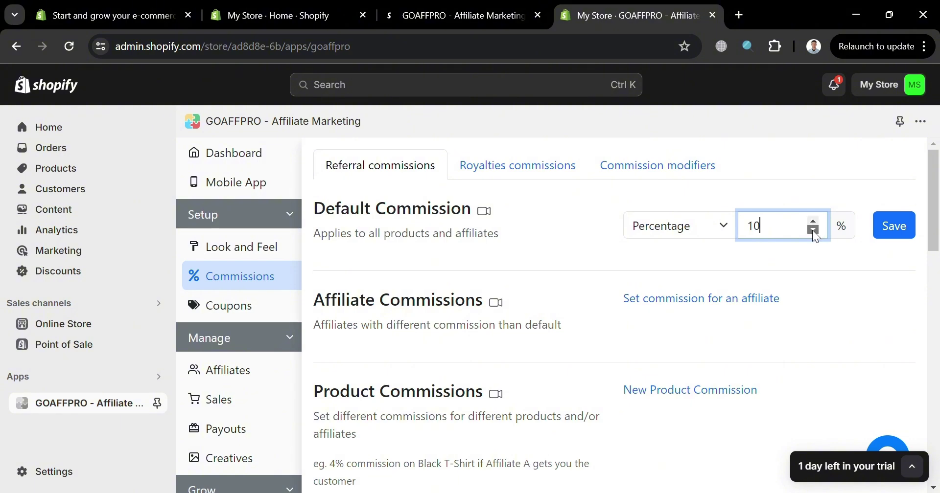
click(895, 232)
Step: Examine the affiliate, product and collection commission sections and commission rules, plus the Royalties commissions and Commission modifiers pages
scroll(519, 289, down, 1)
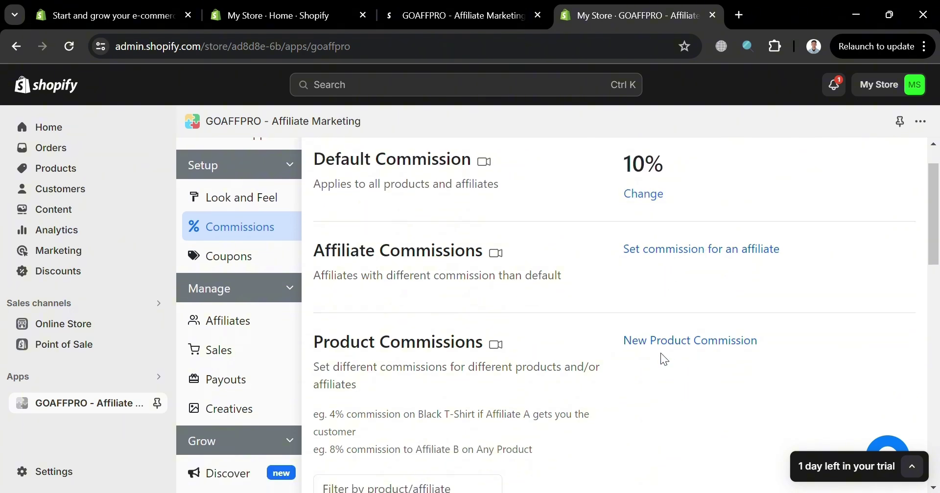
scroll(579, 387, down, 1)
scroll(579, 387, down, 5)
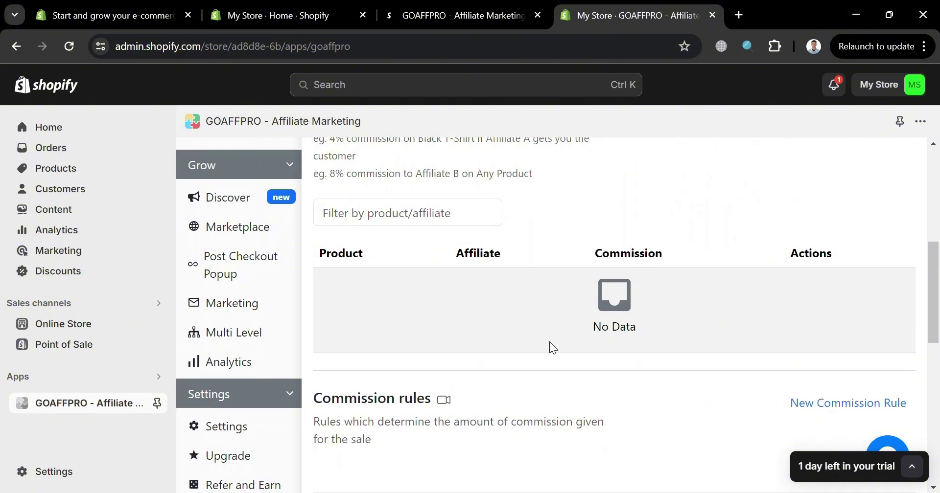
scroll(574, 368, up, 1)
scroll(574, 368, down, 3)
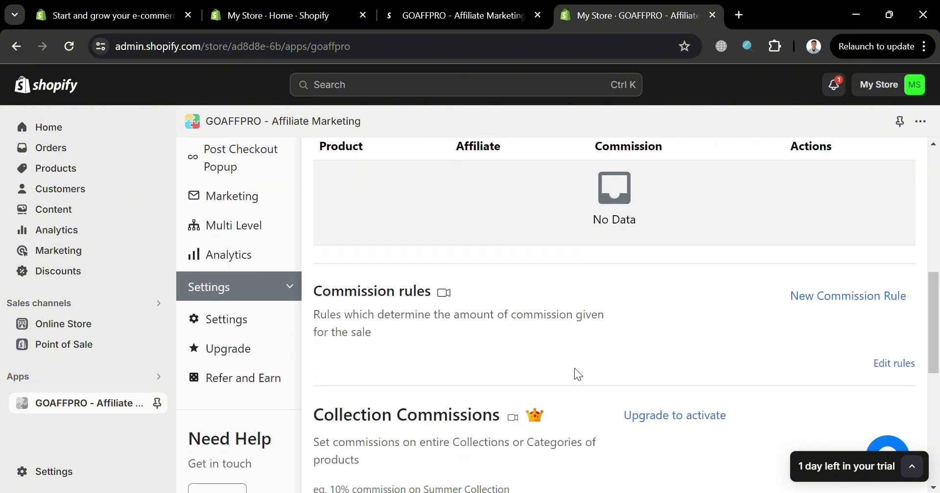
scroll(574, 368, up, 6)
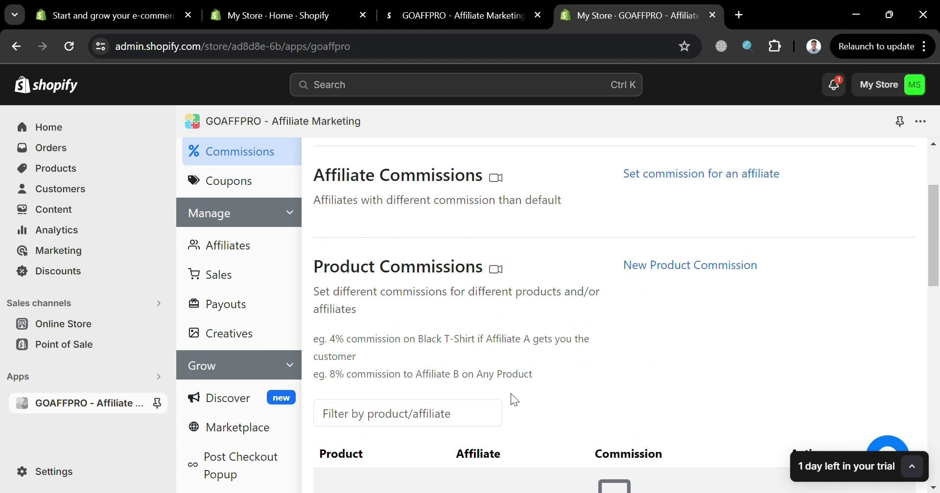
scroll(542, 417, down, 7)
scroll(542, 417, down, 6)
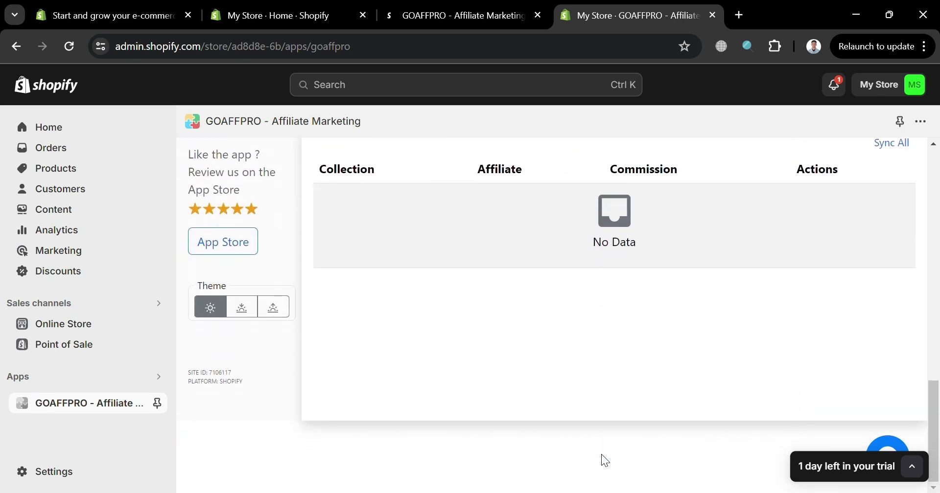
scroll(601, 455, up, 18)
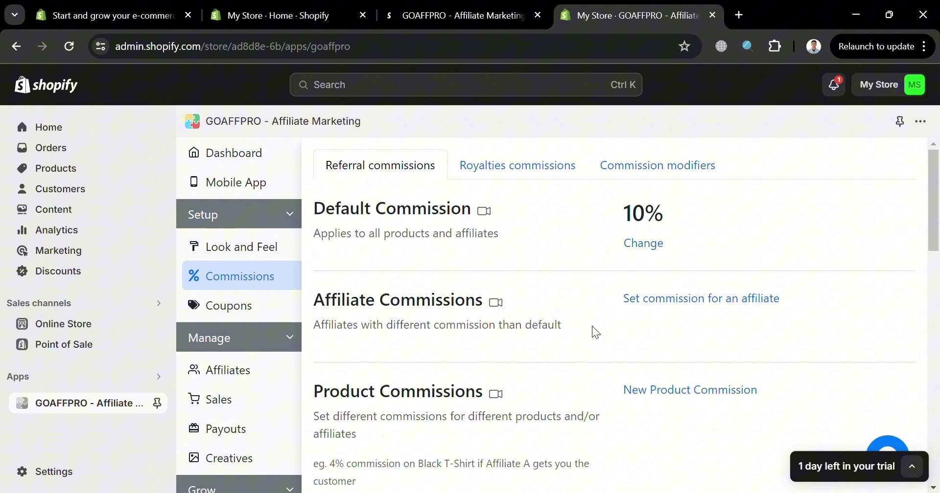
click(533, 175)
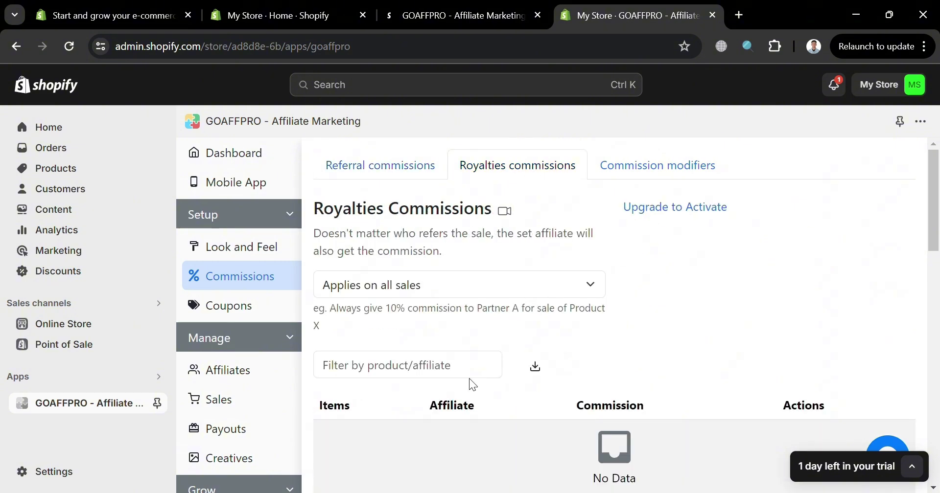
click(649, 175)
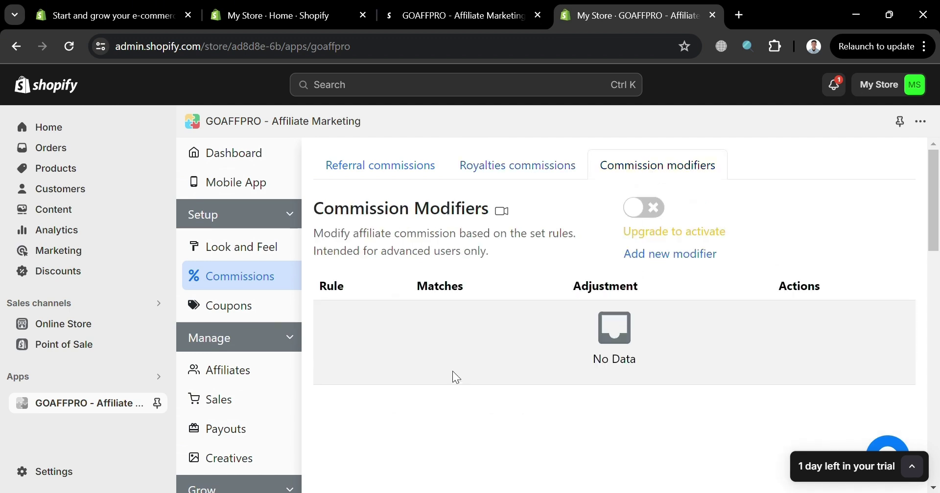
Step: Examine the coupon-based commission options, including Automatic Coupons, Dynamic Coupons, automatic discount application, coupon leak detection and Personal Coupons
click(243, 314)
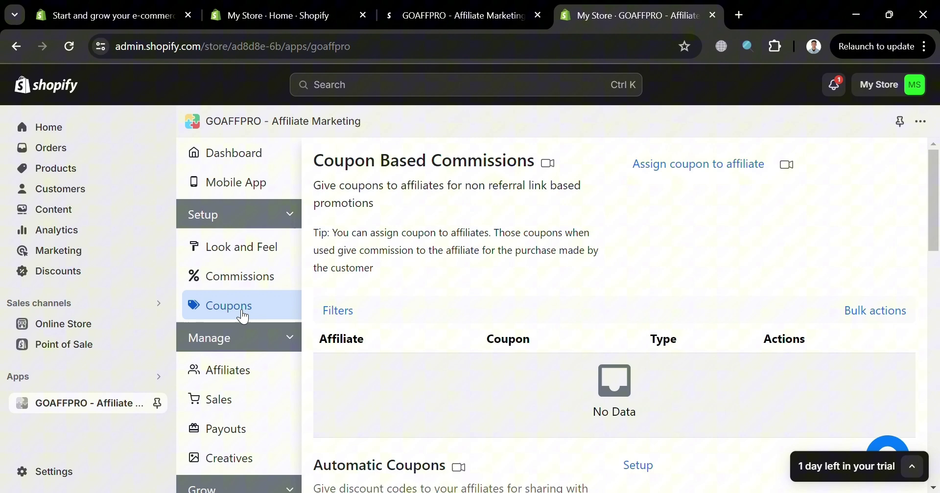
scroll(499, 383, down, 3)
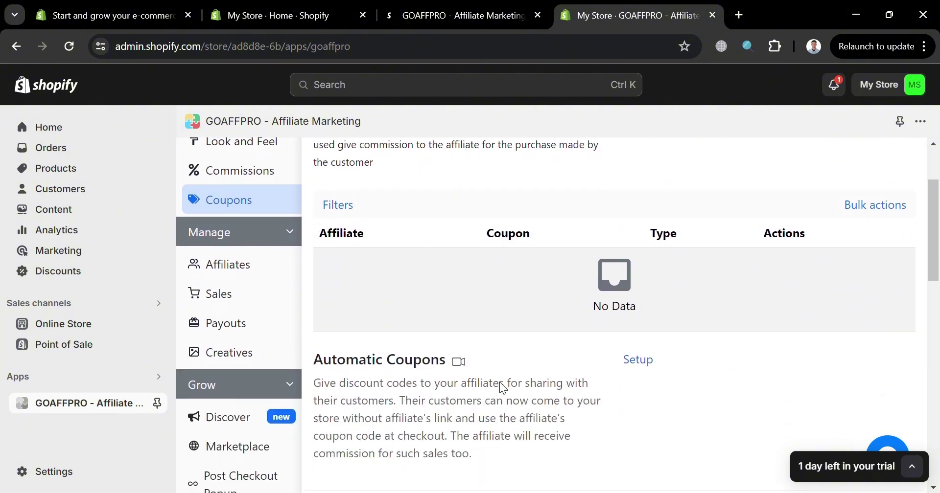
scroll(499, 381, up, 3)
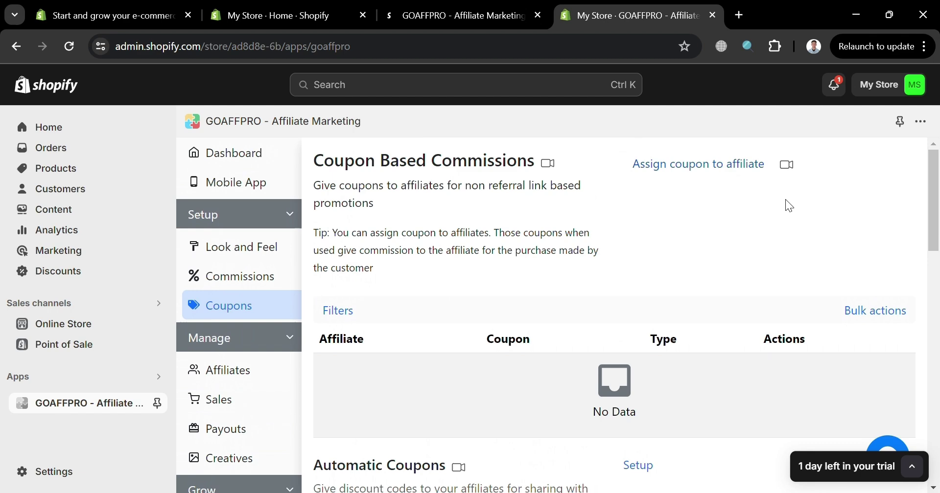
scroll(535, 377, down, 8)
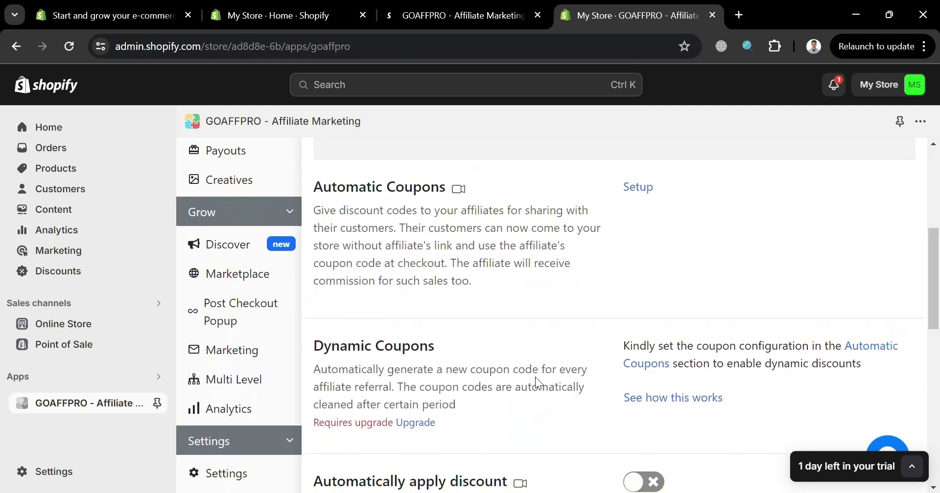
scroll(535, 377, down, 1)
scroll(535, 377, up, 1)
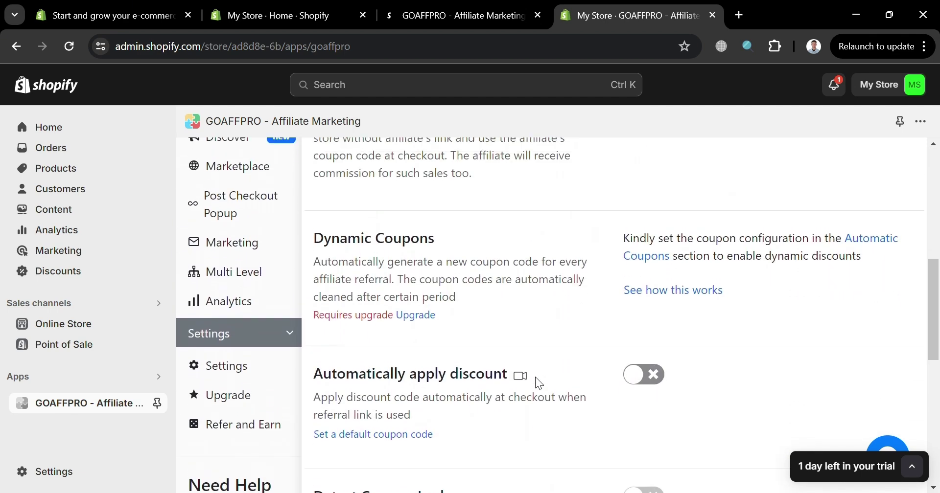
scroll(536, 378, down, 2)
scroll(535, 384, down, 5)
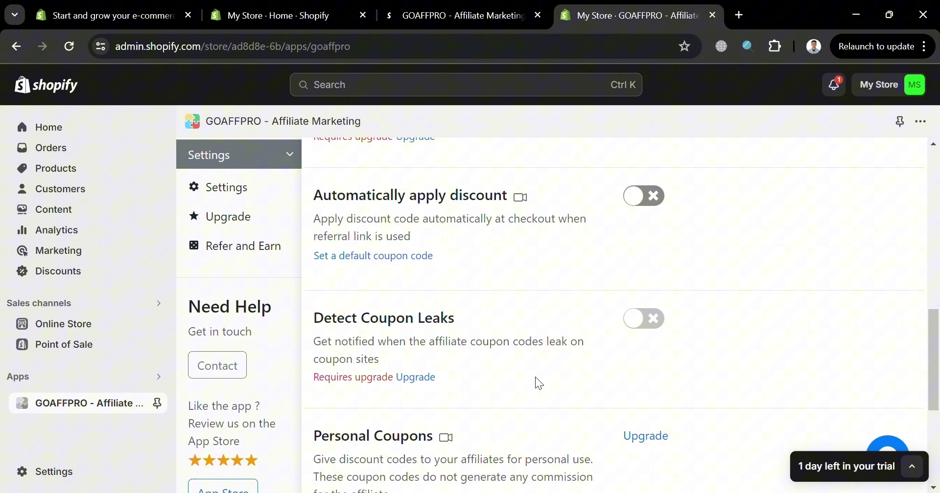
scroll(535, 378, up, 12)
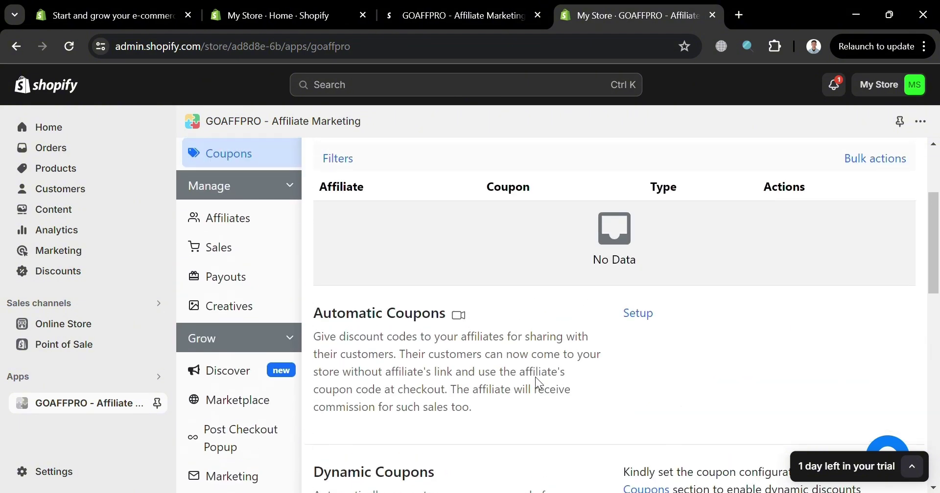
Step: Review the pending and full affiliate lists and view the Create Affiliate form, closing it without creating an affiliate
scroll(241, 247, up, 1)
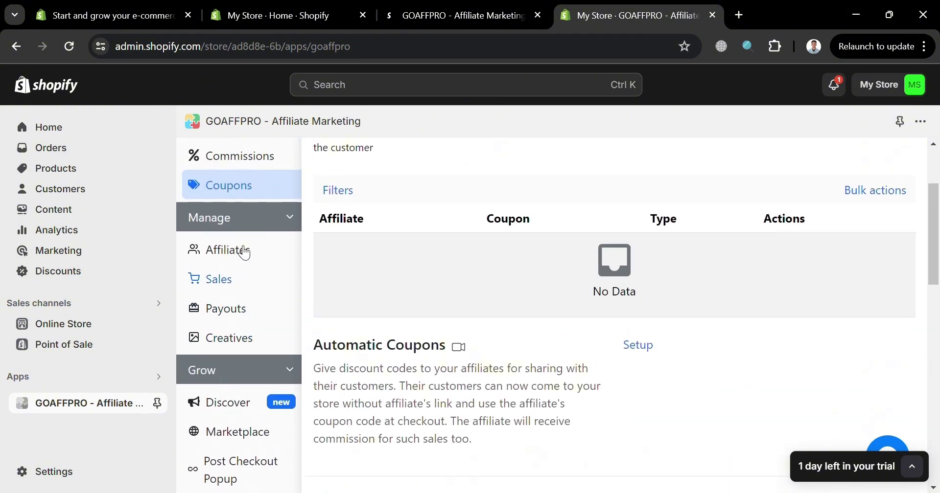
click(269, 251)
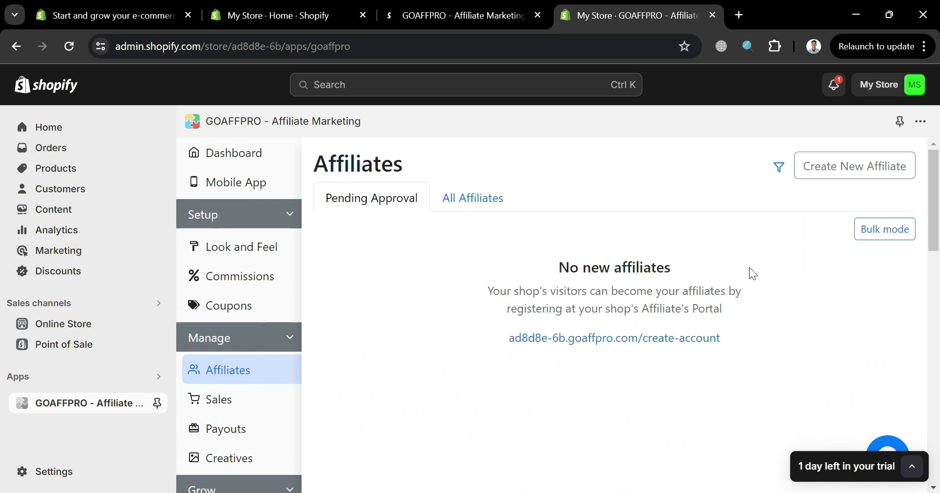
click(481, 203)
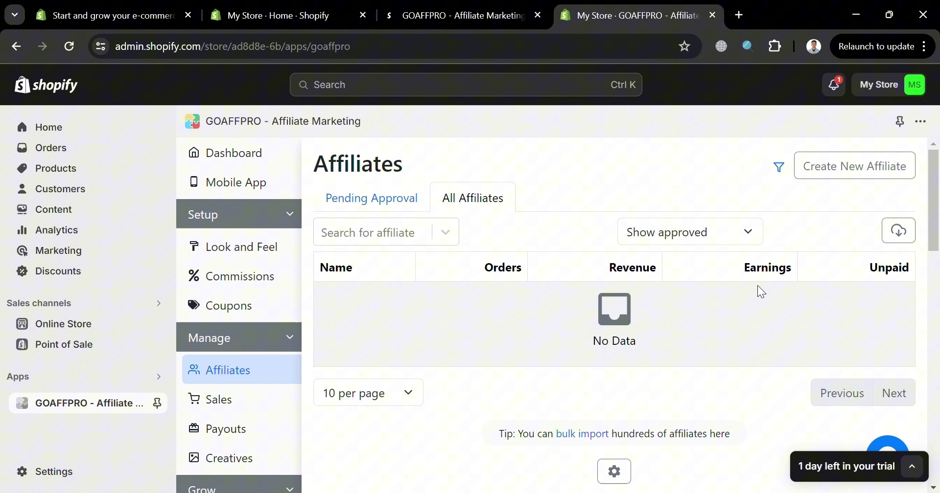
click(875, 179)
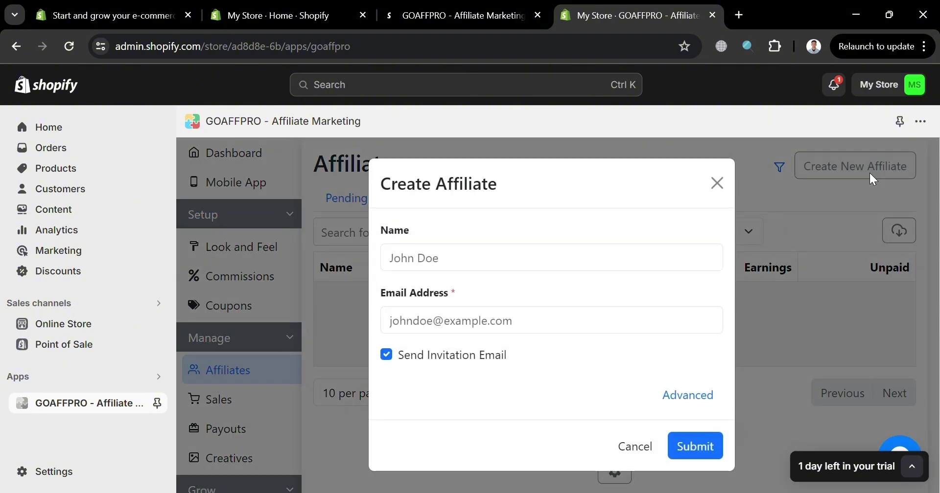
click(646, 452)
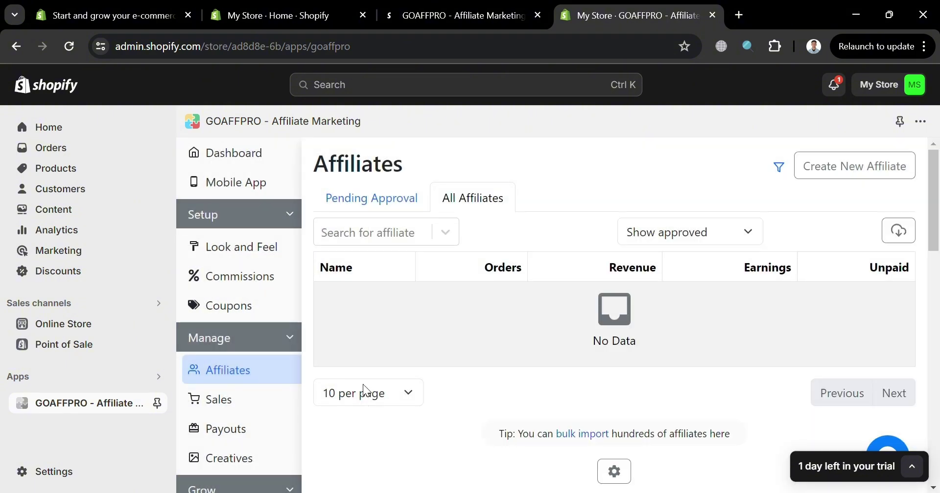
Step: Examine the affiliate sales records under both Pending Approval and All Sales, including their filters and summary
click(237, 407)
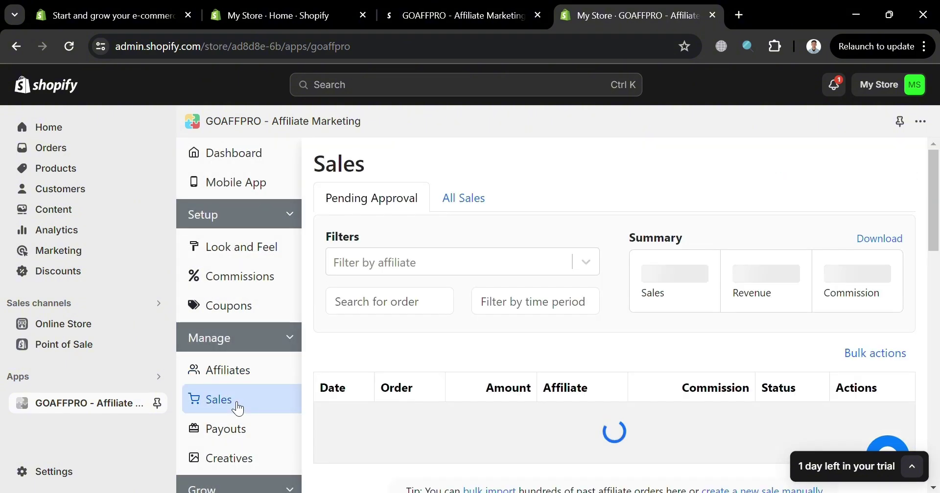
scroll(517, 317, down, 4)
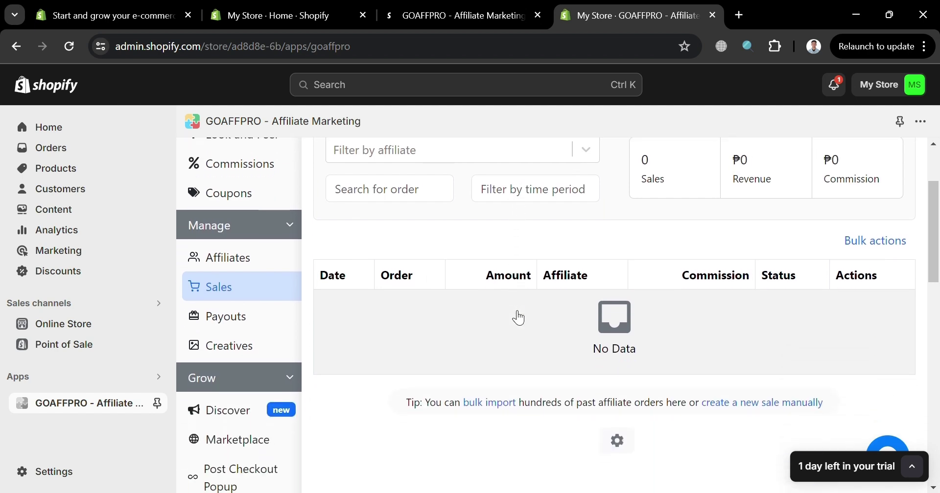
scroll(519, 317, up, 2)
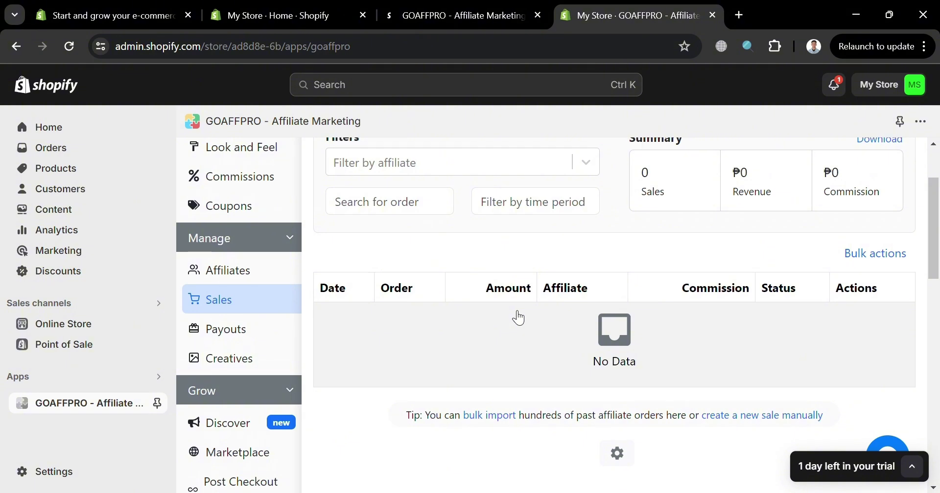
scroll(628, 256, up, 1)
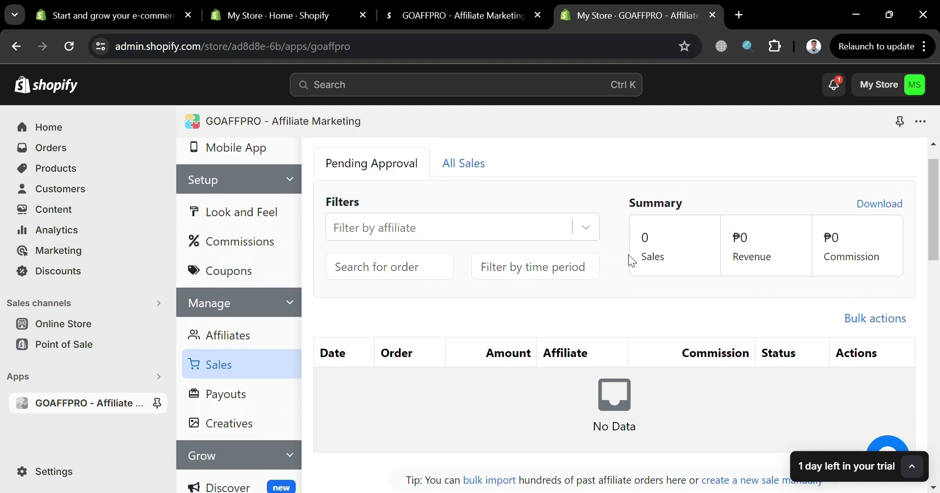
click(469, 179)
scroll(440, 240, up, 1)
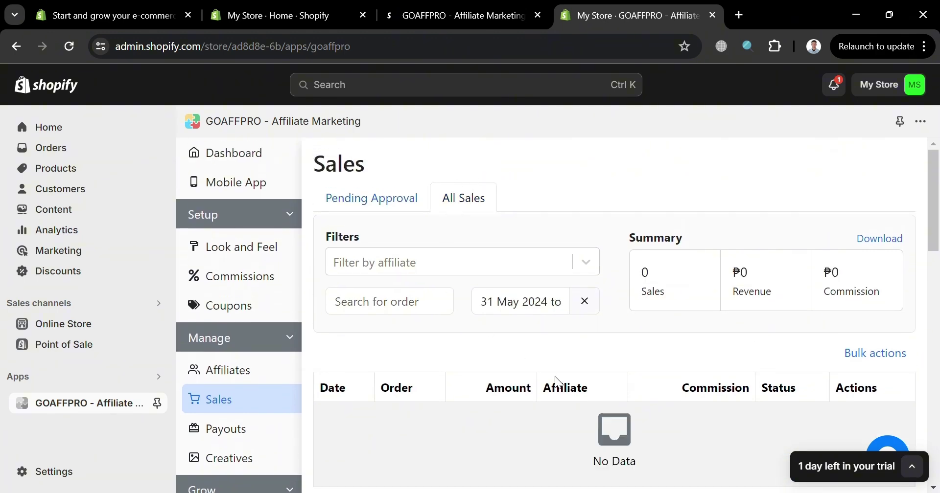
scroll(563, 392, down, 1)
scroll(574, 401, down, 2)
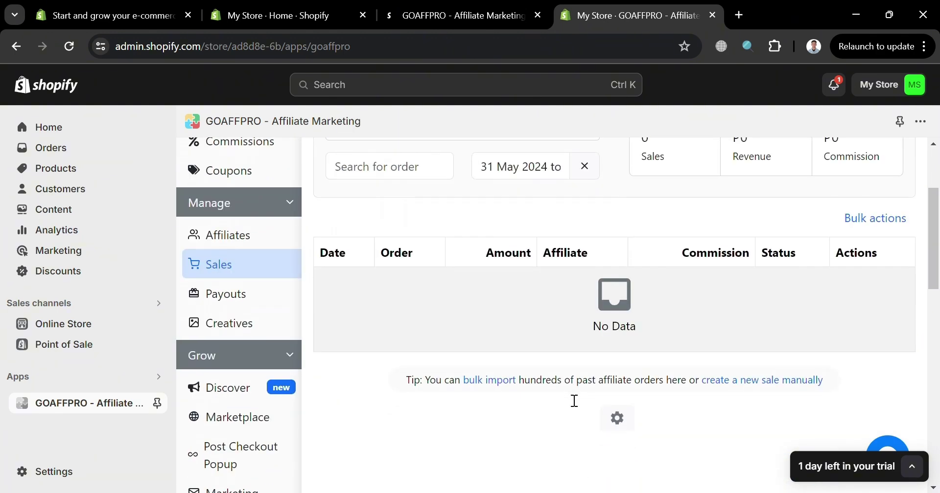
Step: Review the Payouts page with its pending payments, affiliate and payment method filters, and payout controls
click(248, 295)
scroll(600, 422, down, 3)
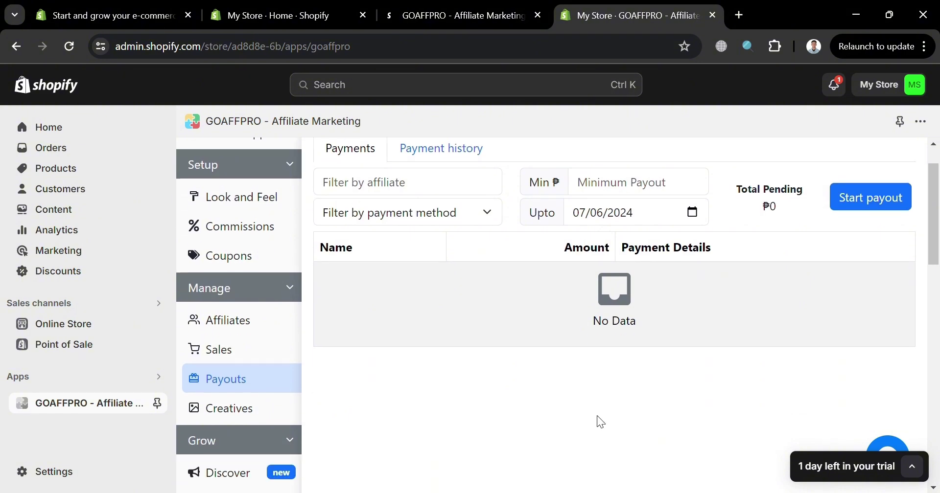
scroll(484, 380, up, 4)
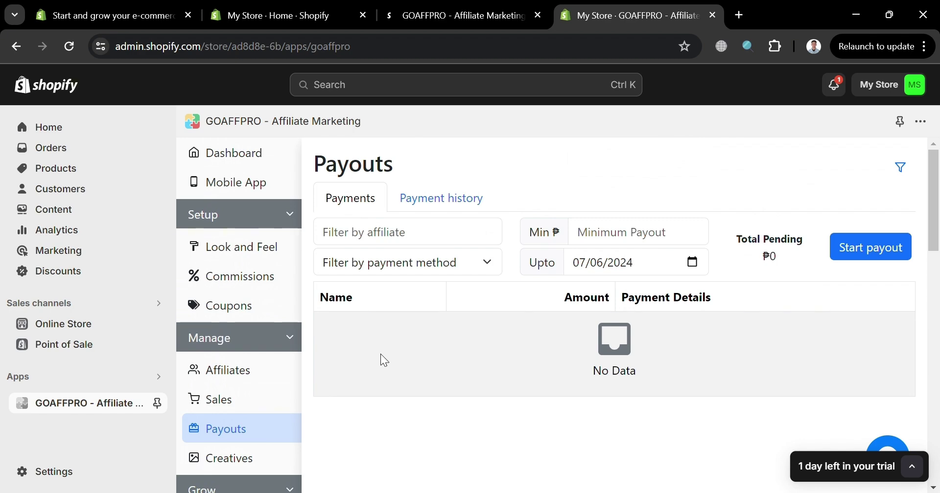
Step: Review the Digital Assets page for creatives and its options for adding files, folders, links and articles
scroll(300, 397, down, 3)
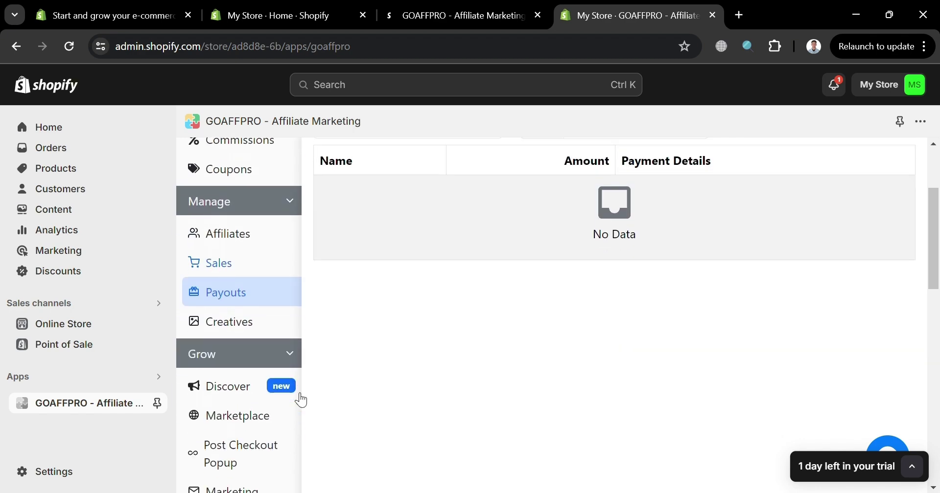
click(236, 323)
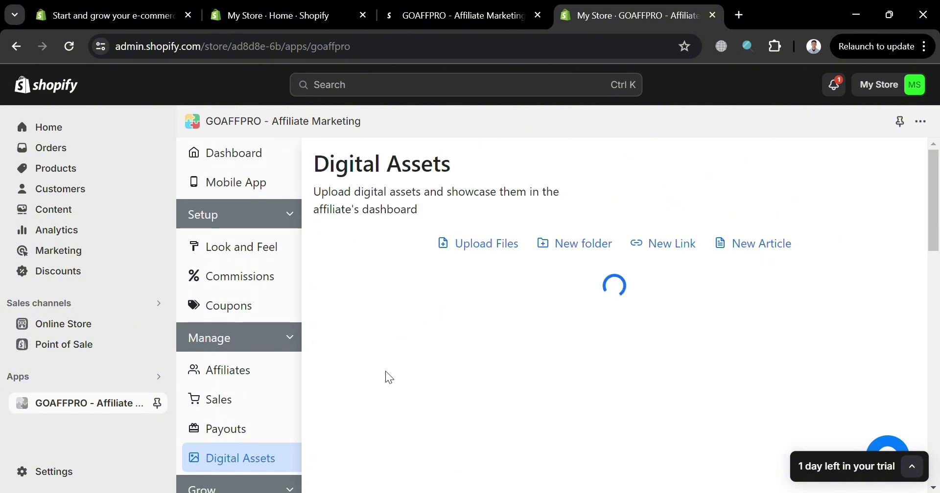
scroll(471, 419, down, 1)
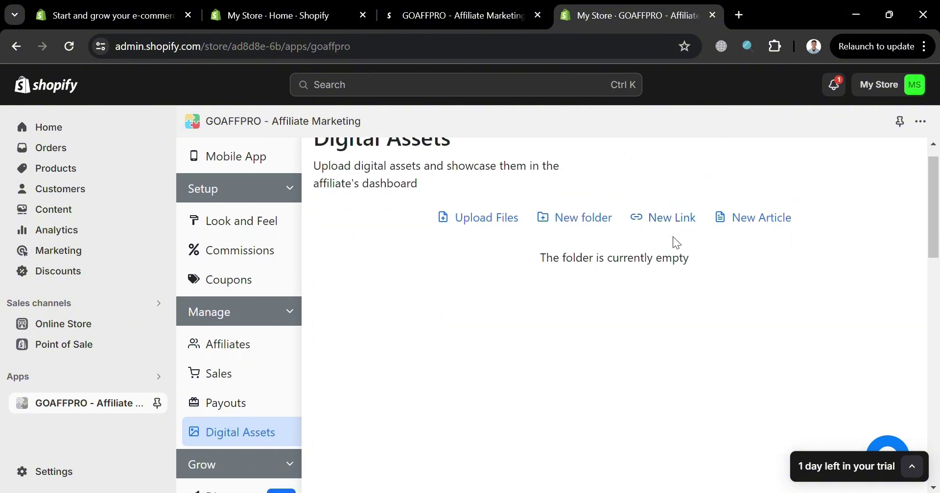
scroll(744, 247, up, 1)
scroll(710, 316, down, 3)
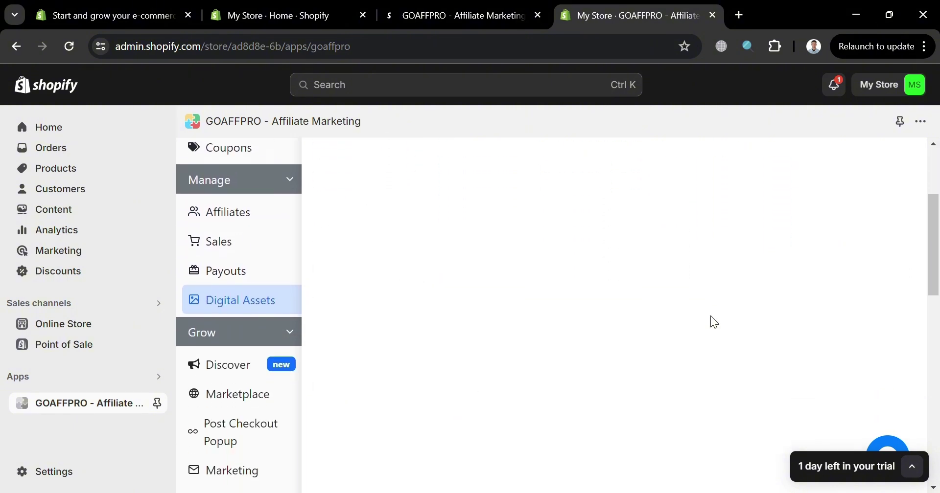
scroll(710, 316, up, 4)
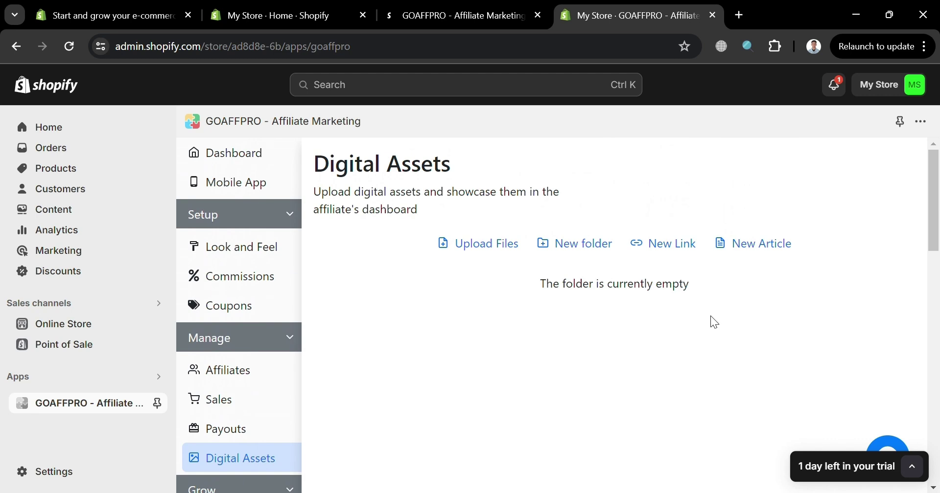
Step: Examine the Goaffpro Marketplace listing settings, from store logo and icon to category, description and geo restriction
scroll(714, 321, down, 3)
scroll(712, 321, down, 2)
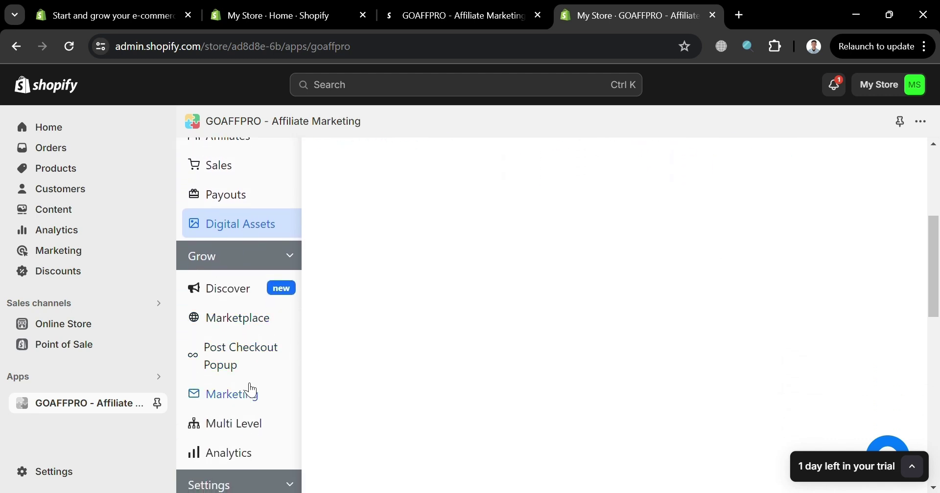
click(238, 319)
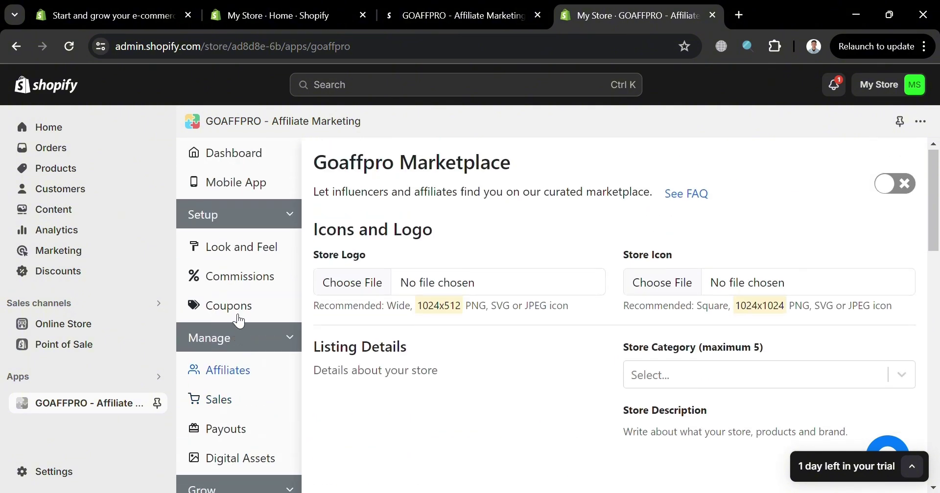
scroll(458, 334, down, 5)
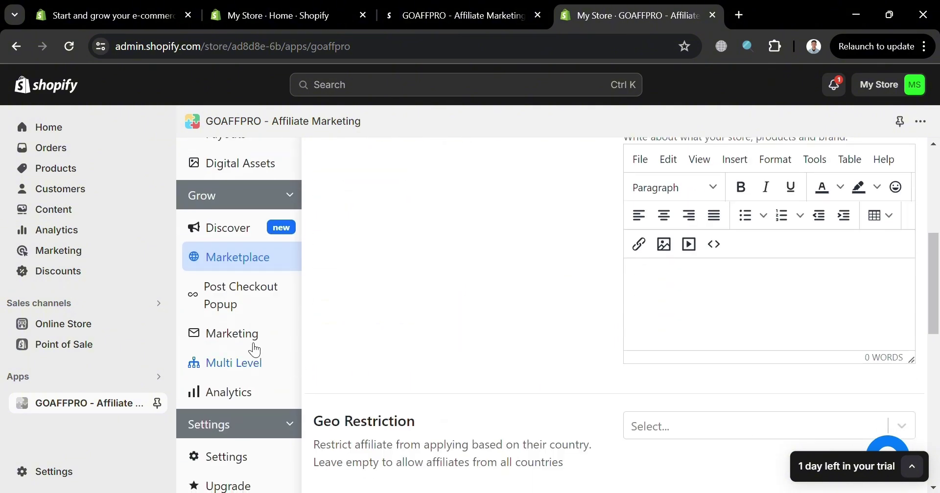
scroll(506, 267, up, 4)
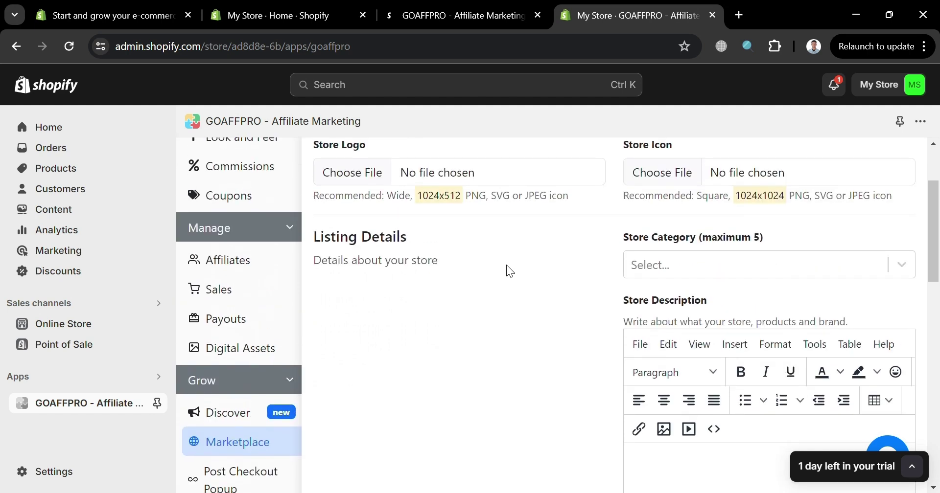
scroll(506, 265, down, 4)
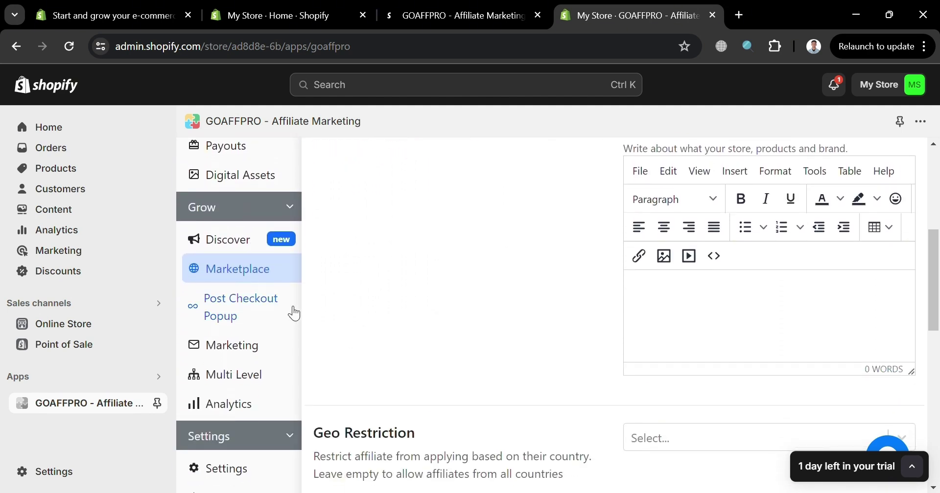
Step: Examine the Post Checkout Popup page and compare its Basic, Simple and Advanced popup styles
click(260, 297)
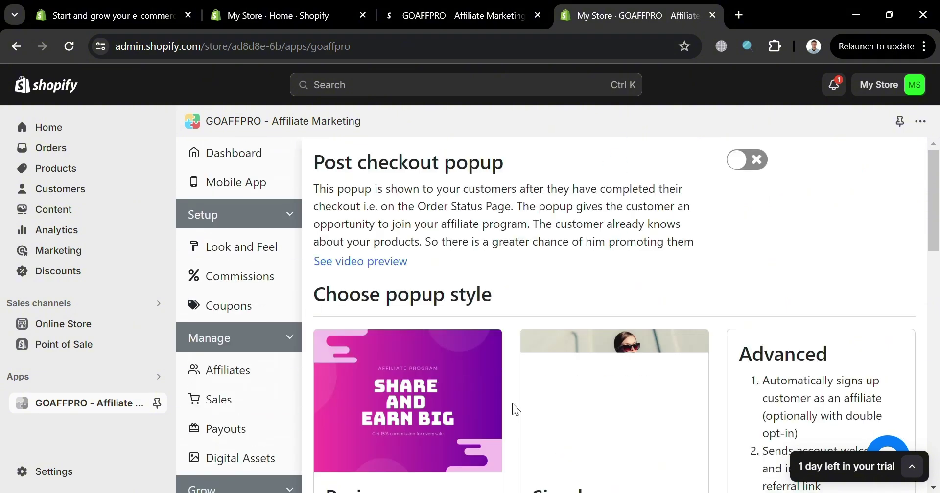
scroll(512, 403, down, 1)
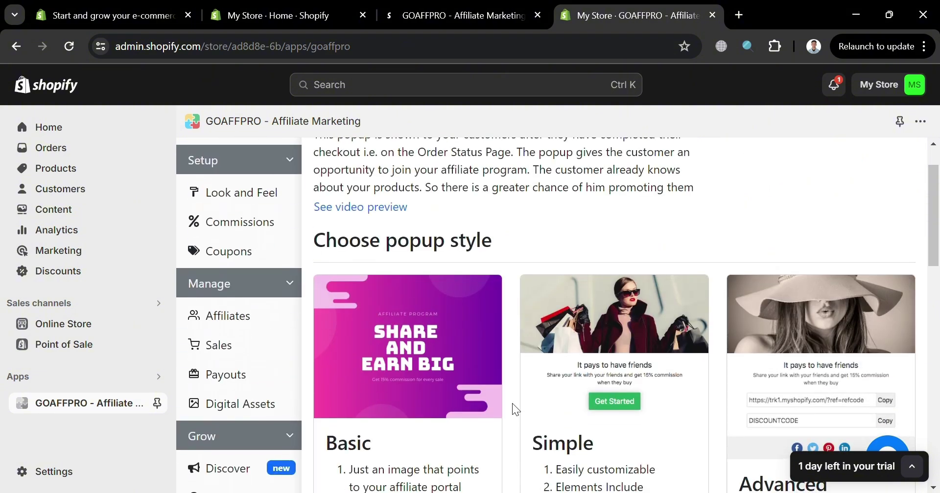
scroll(512, 403, down, 3)
scroll(512, 403, down, 3)
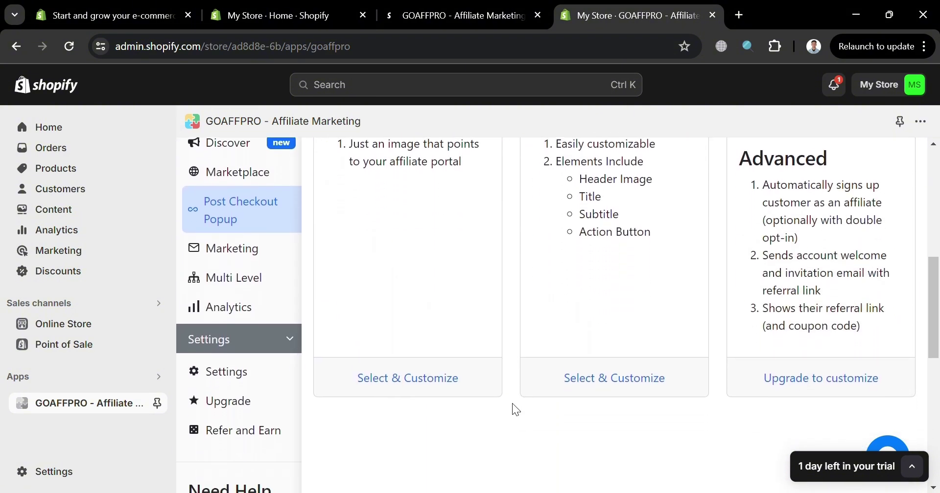
scroll(512, 404, down, 3)
scroll(265, 433, down, 5)
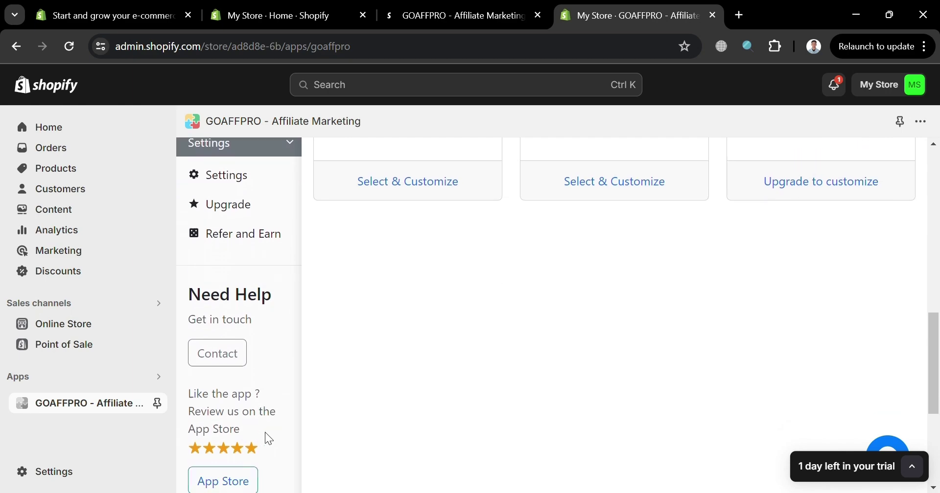
scroll(266, 434, up, 5)
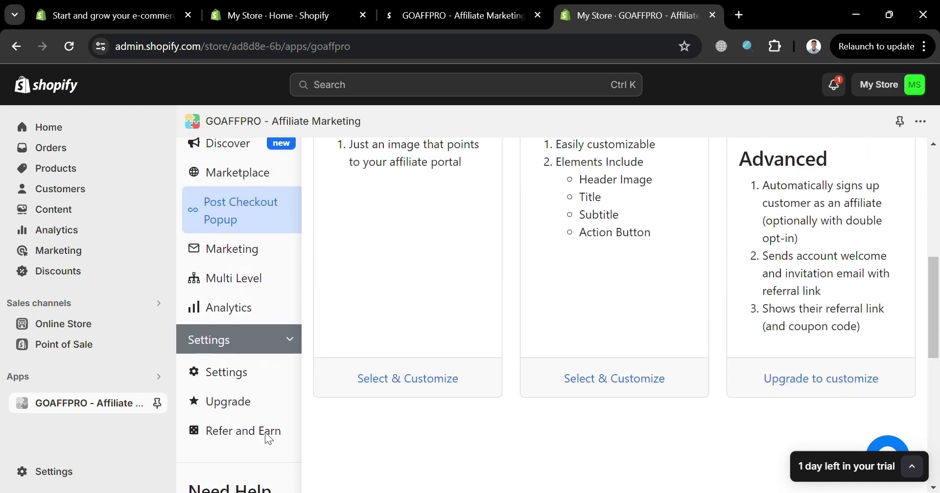
Step: Open the Marketing page and look over its email marketing notice and campaign history
click(250, 254)
scroll(266, 411, down, 5)
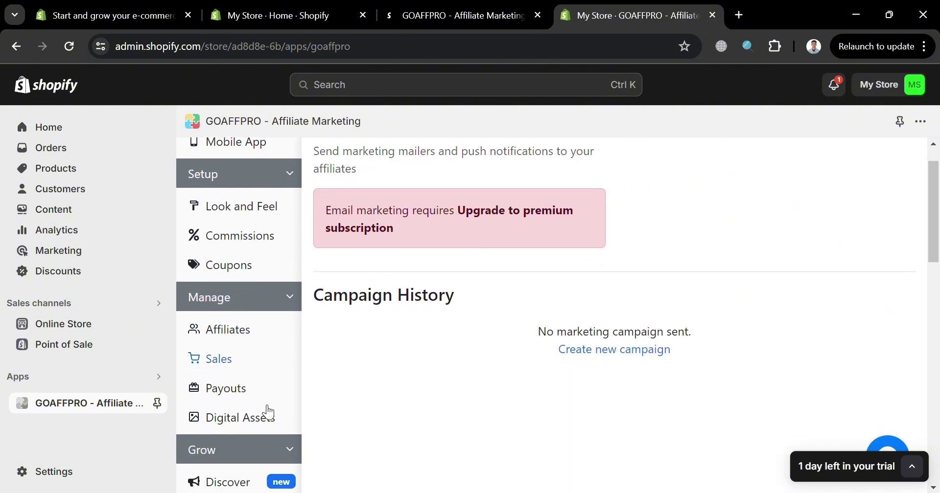
scroll(267, 412, down, 1)
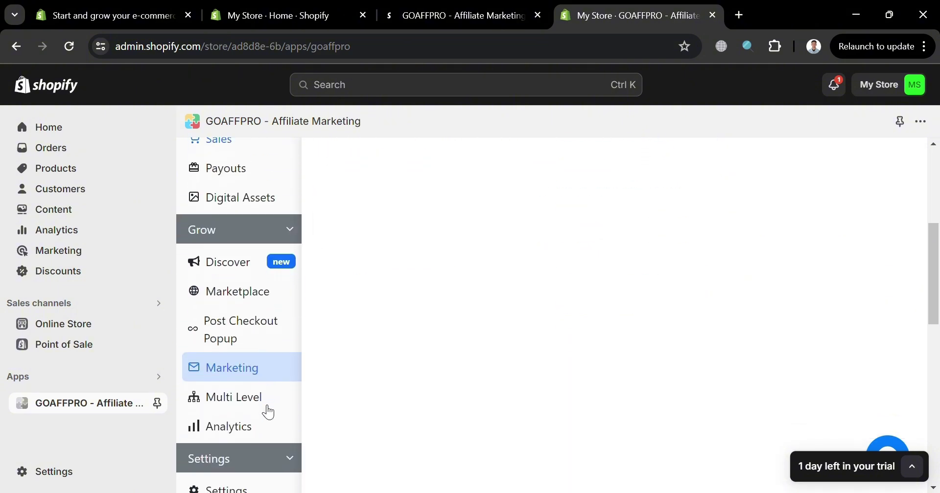
Step: Review the Analytics page, from its affiliate, group and date filters to the metric cards, sales chart and Visits table
click(244, 433)
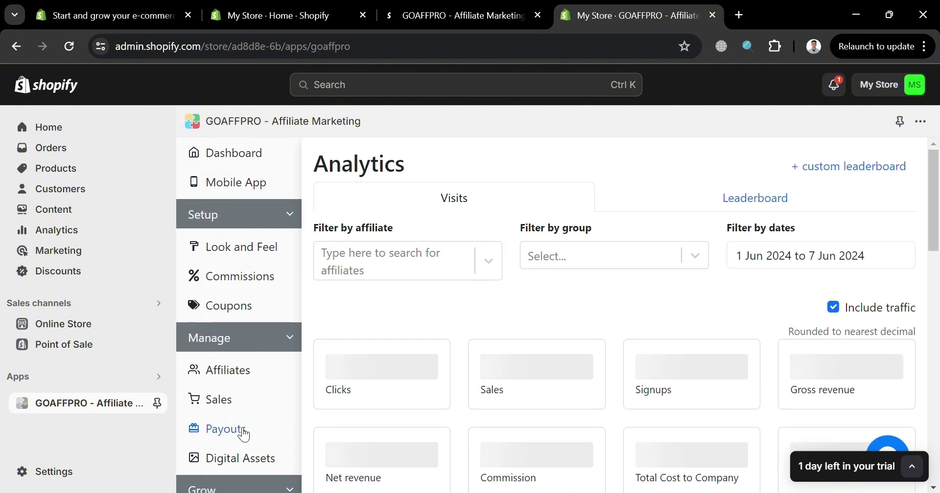
scroll(462, 374, down, 2)
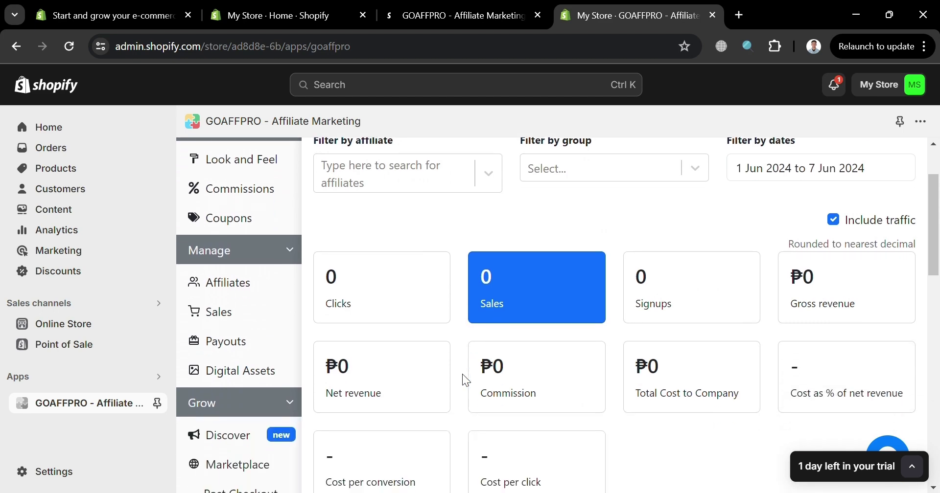
scroll(462, 374, down, 2)
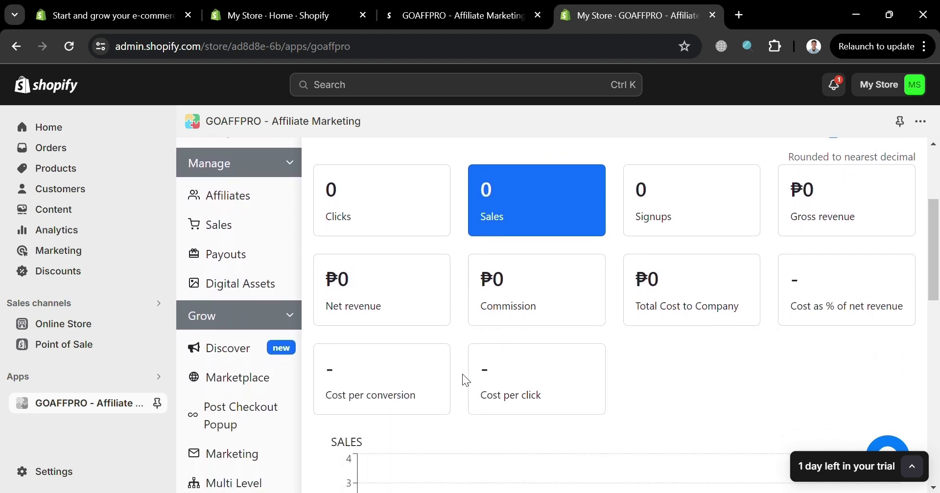
scroll(462, 374, down, 2)
scroll(462, 374, up, 4)
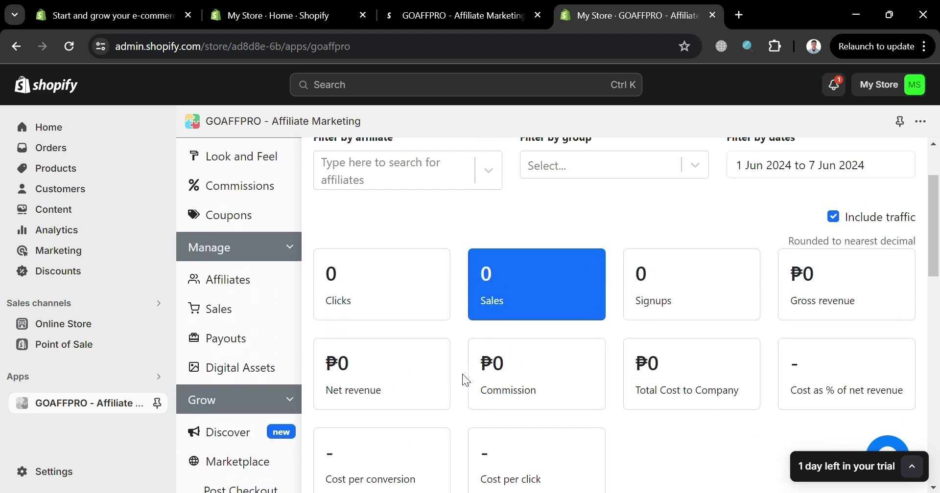
scroll(462, 374, down, 4)
scroll(465, 380, down, 5)
scroll(465, 380, up, 2)
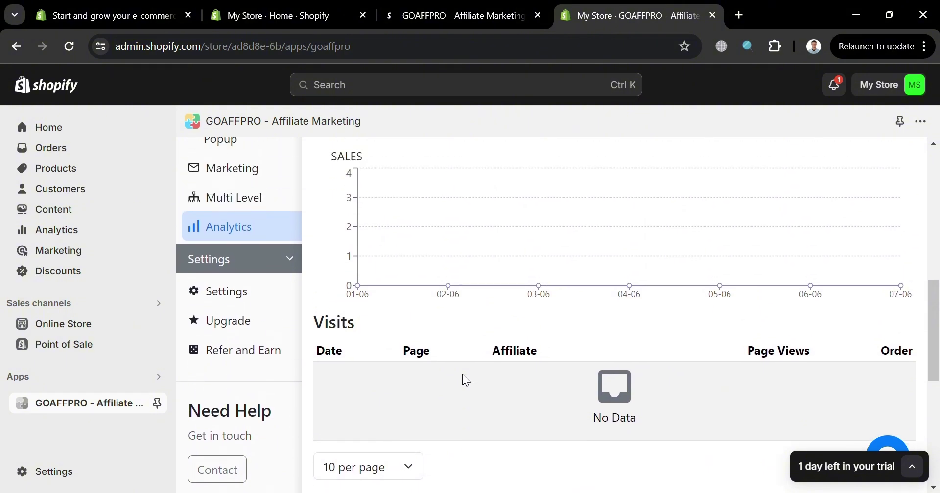
scroll(264, 352, up, 8)
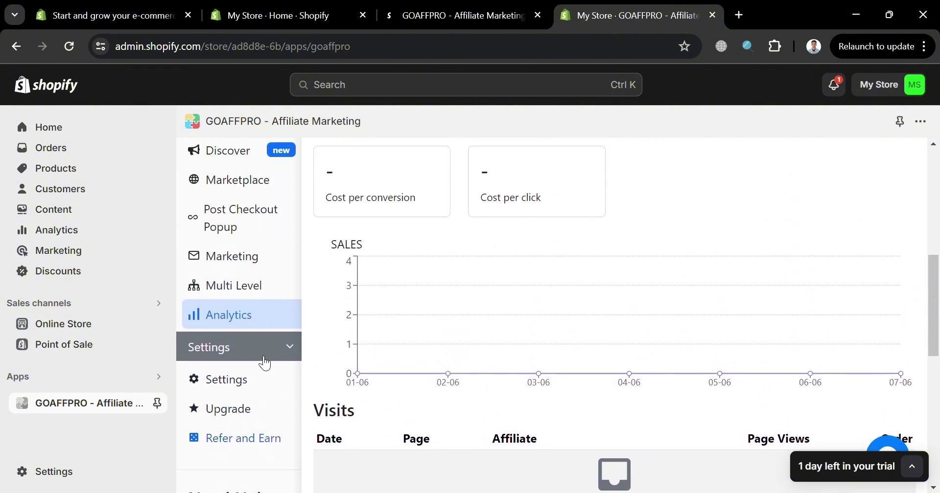
Step: Return to the GOAFFPRO dashboard and open the affiliate signup page from its important links
scroll(264, 363, up, 3)
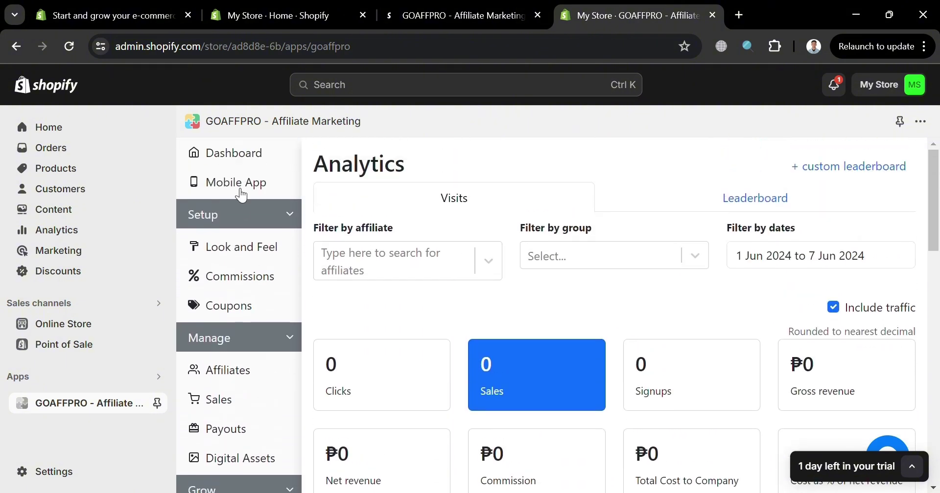
click(233, 158)
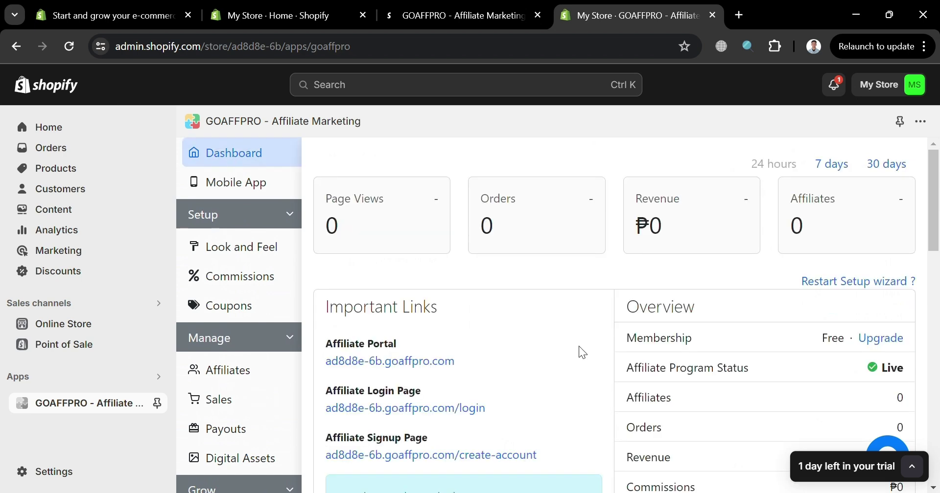
scroll(579, 345, down, 2)
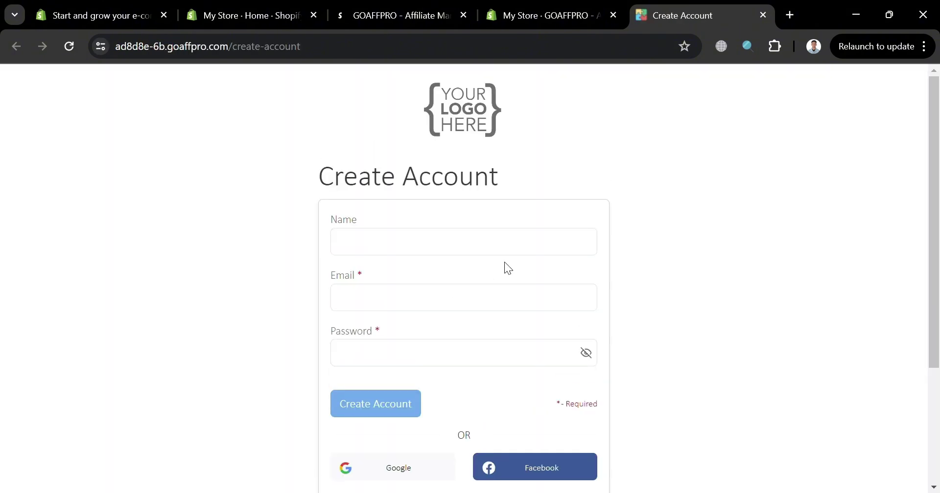
Step: Look through the Create Account form and sign up for an affiliate account
scroll(519, 250, down, 1)
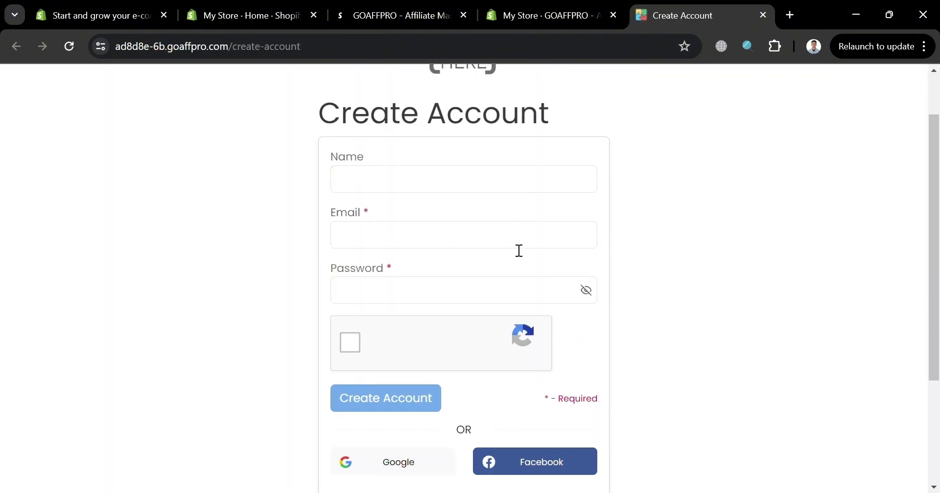
scroll(519, 251, up, 1)
scroll(518, 250, down, 3)
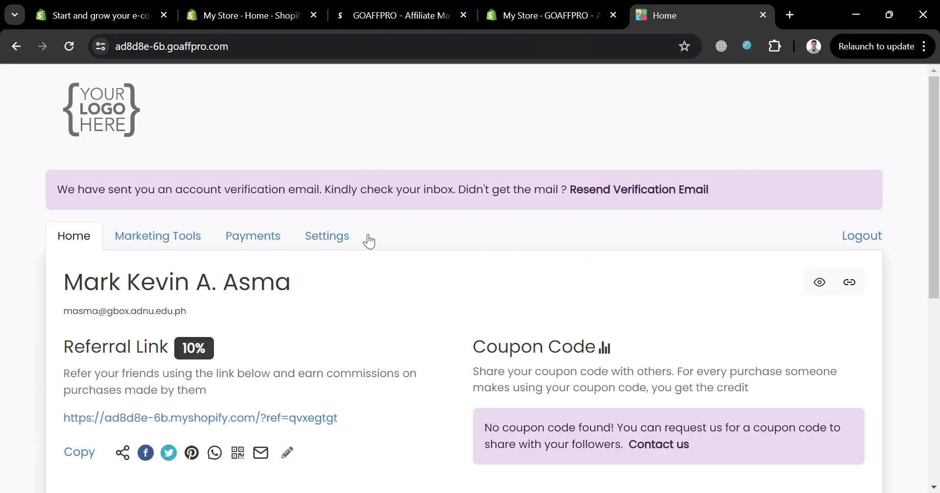
Step: Review the affiliate portal's home page, including its referral link, coupon code and performance summary
scroll(474, 282, down, 4)
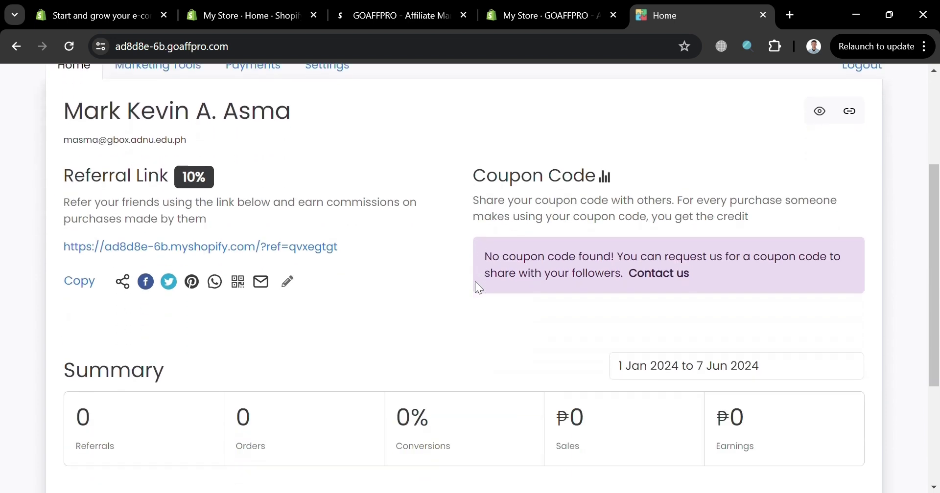
scroll(476, 284, down, 2)
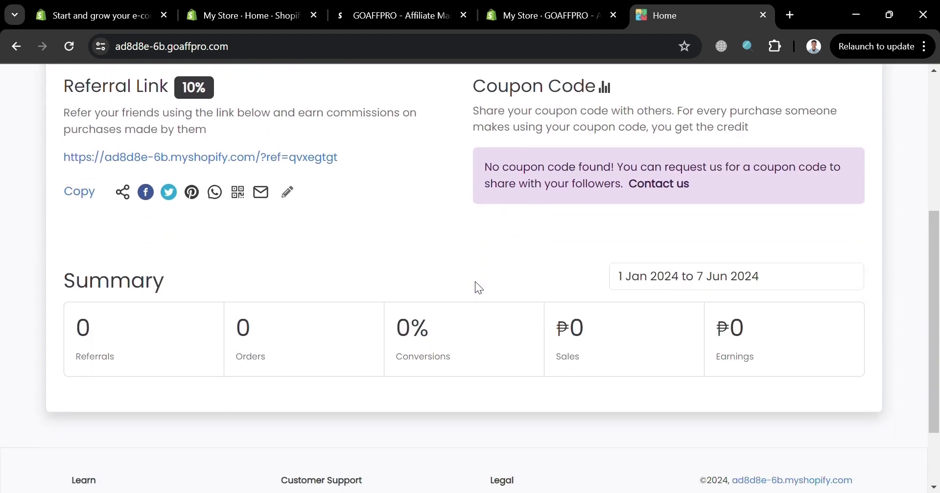
scroll(476, 284, up, 3)
scroll(477, 288, up, 2)
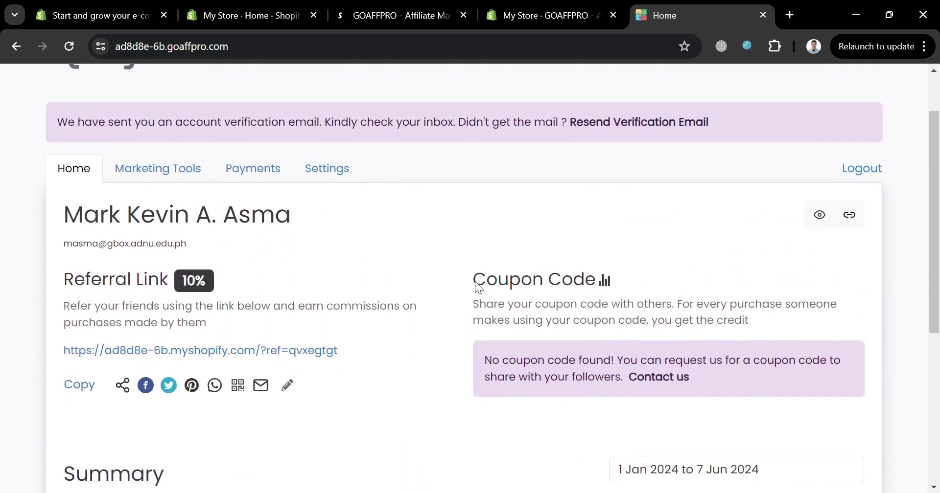
Step: Look over the affiliate portal's Marketing Tools, with its product link generator and media assets
click(164, 181)
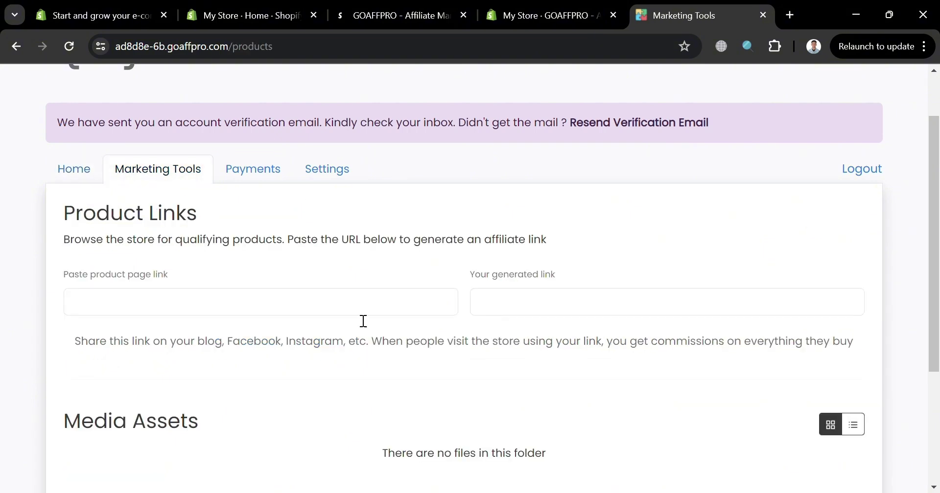
scroll(361, 320, down, 3)
scroll(360, 320, up, 4)
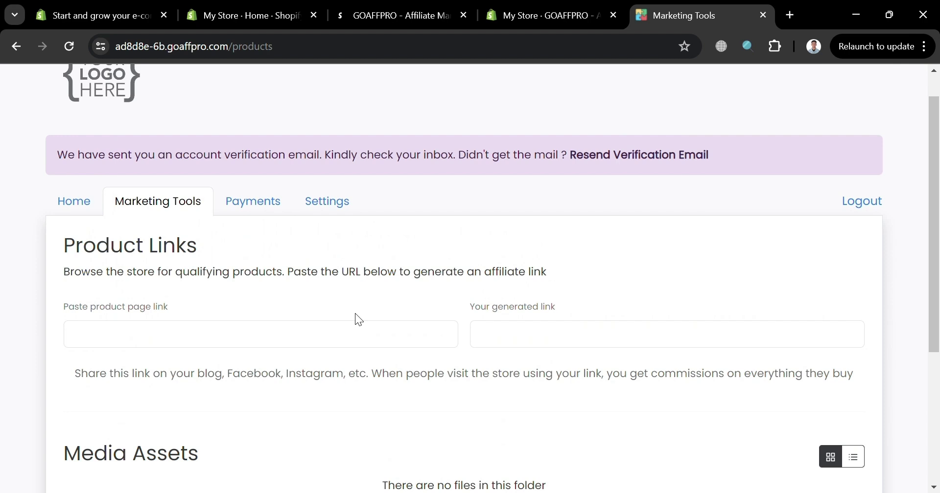
Step: Review the affiliate's Payments page and check its payment mode setup without submitting a choice
click(266, 203)
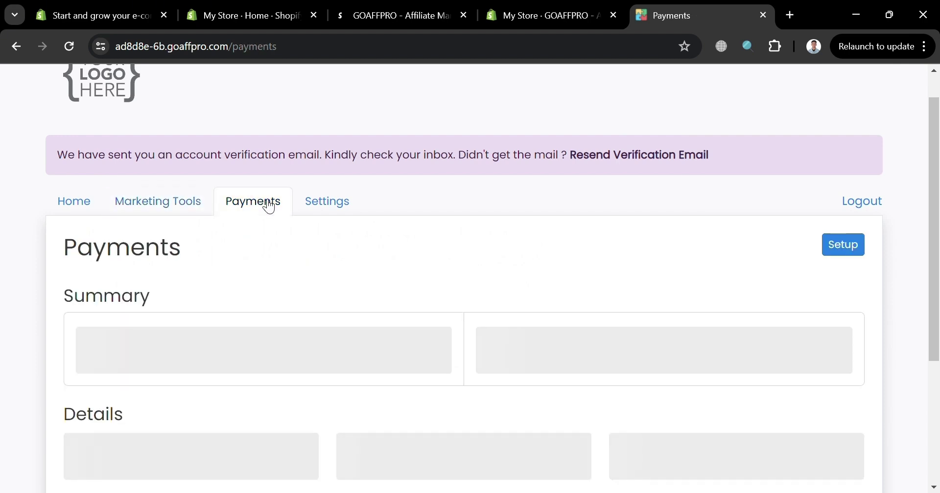
scroll(448, 344, down, 2)
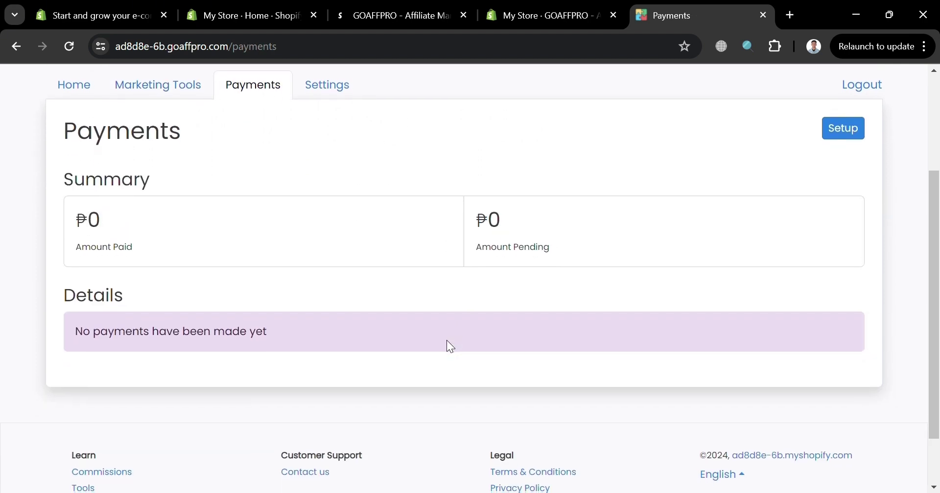
scroll(447, 340, up, 2)
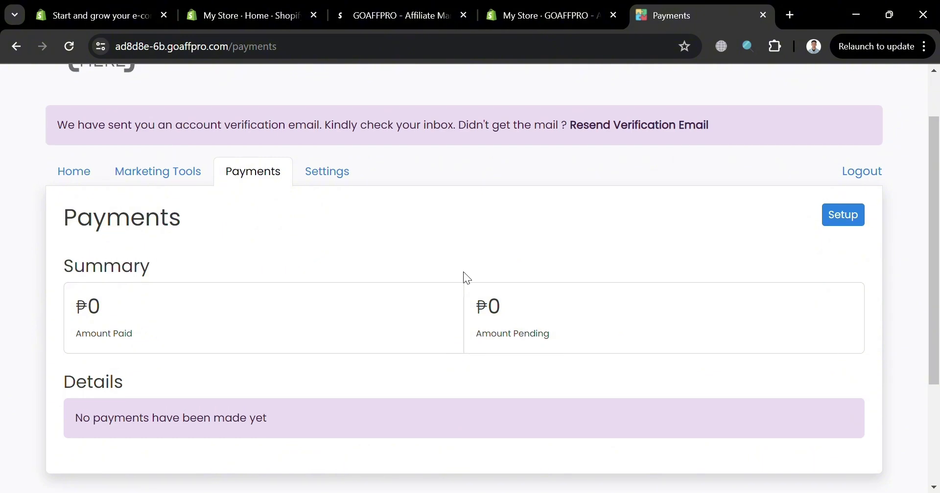
click(855, 211)
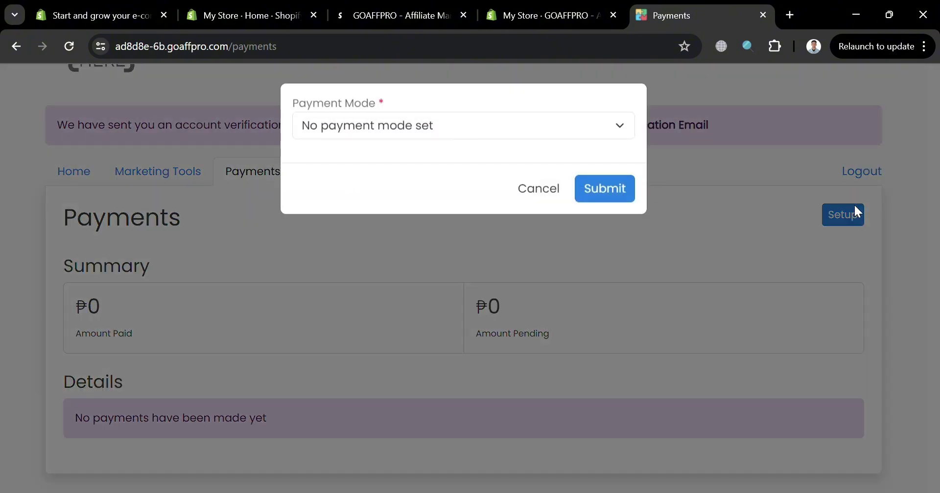
click(555, 136)
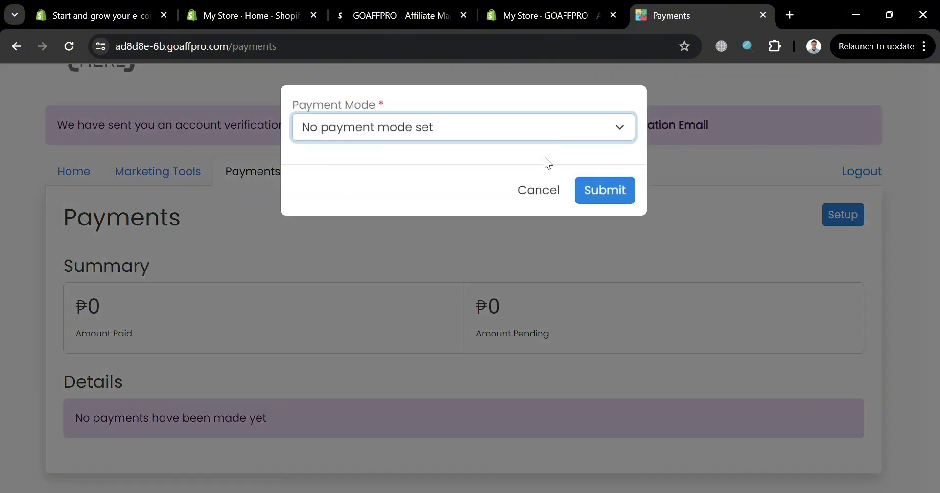
click(541, 192)
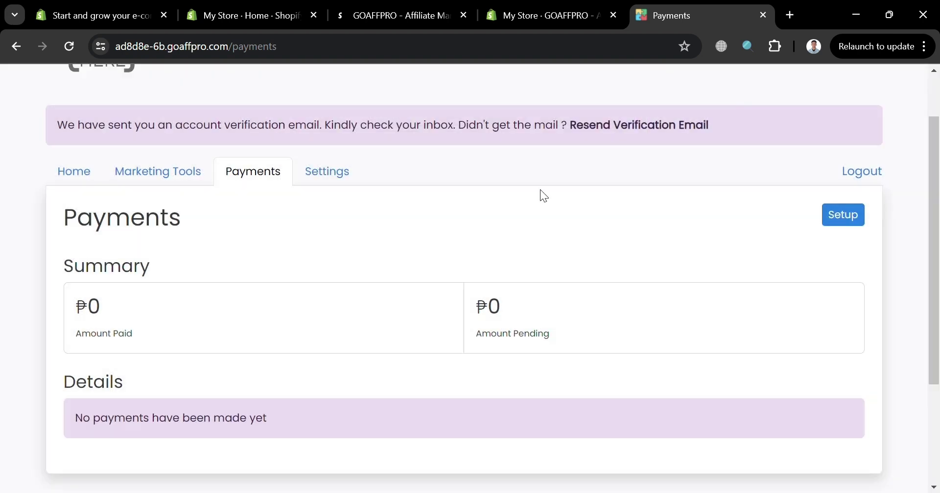
Step: Examine the affiliate account settings, from social profiles and referral code to payment, password and notification options
click(309, 182)
scroll(495, 369, down, 5)
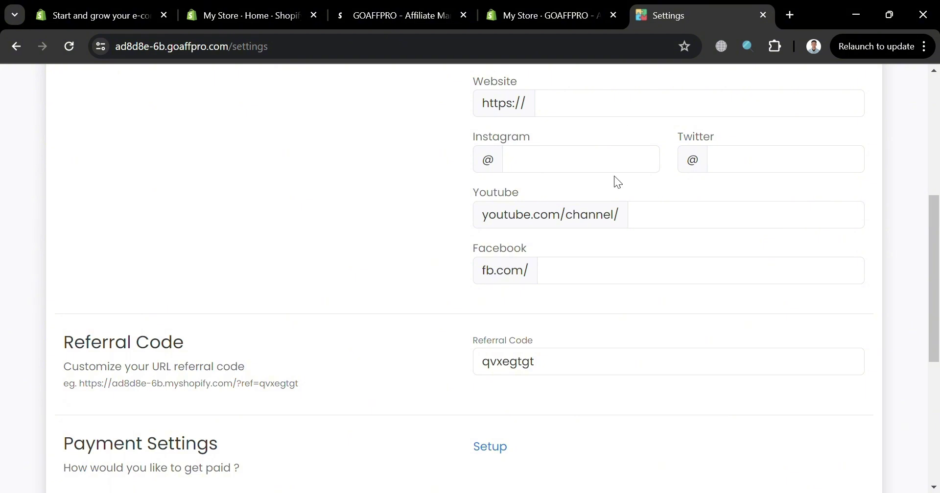
scroll(643, 291, down, 5)
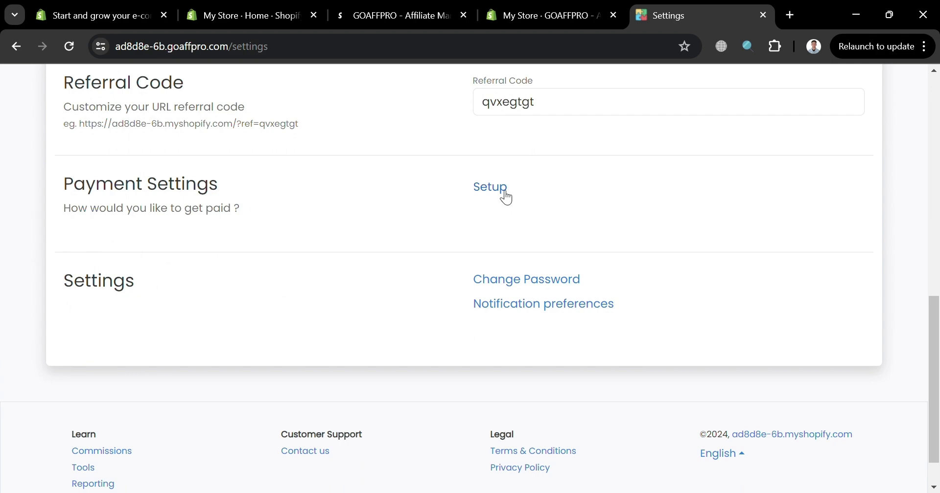
scroll(520, 312, down, 1)
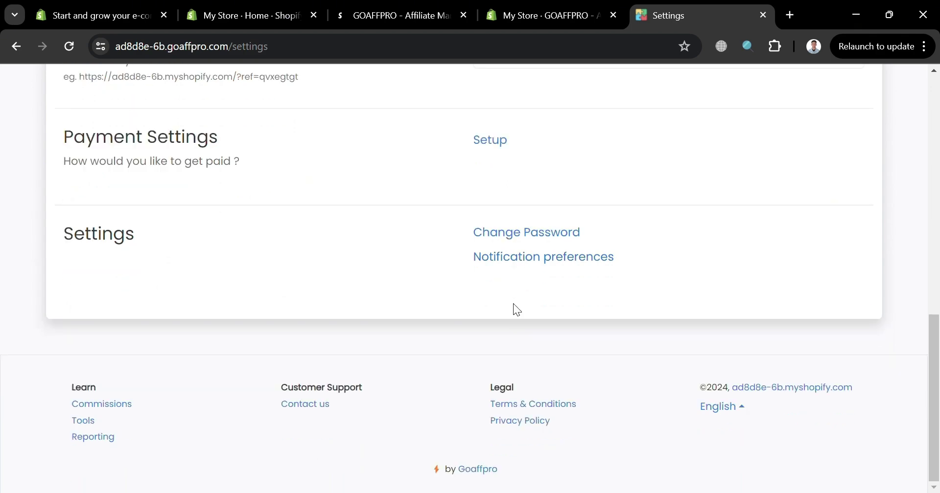
scroll(514, 308, up, 14)
Step: Return to the affiliate home page, open its referral link to the store and dismiss the Spin to win popup
click(73, 235)
scroll(528, 398, down, 3)
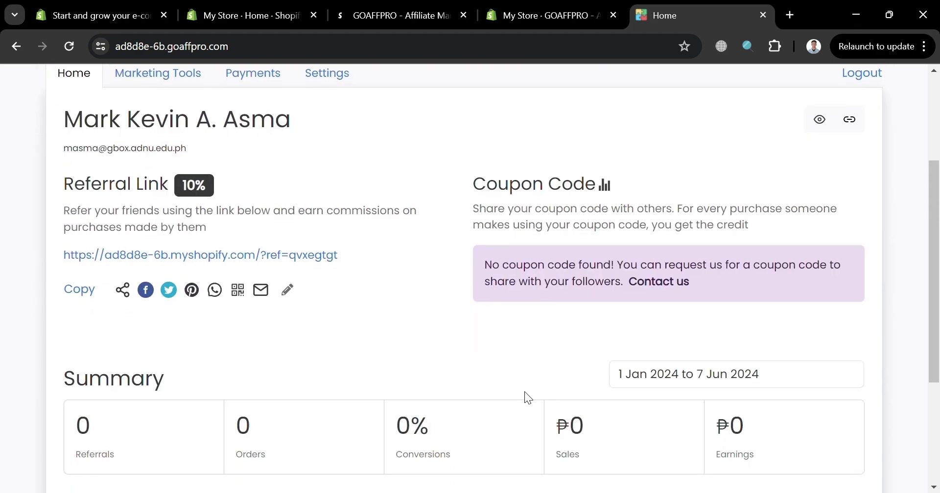
click(201, 256)
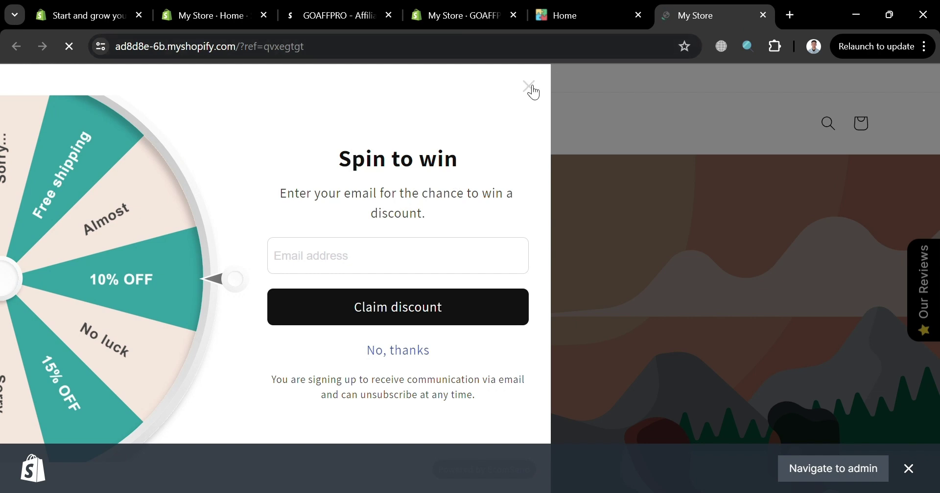
click(529, 87)
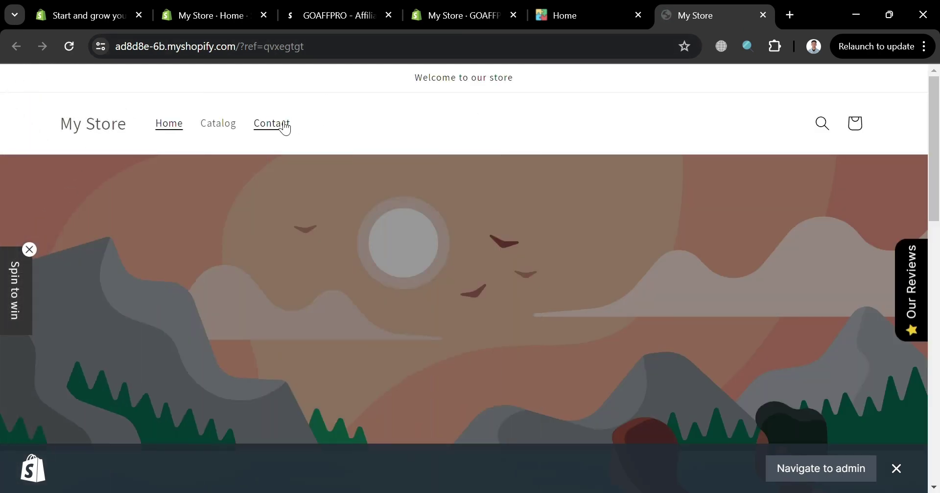
Step: Browse the referred store's Contact page and its home page down to the featured products
click(273, 123)
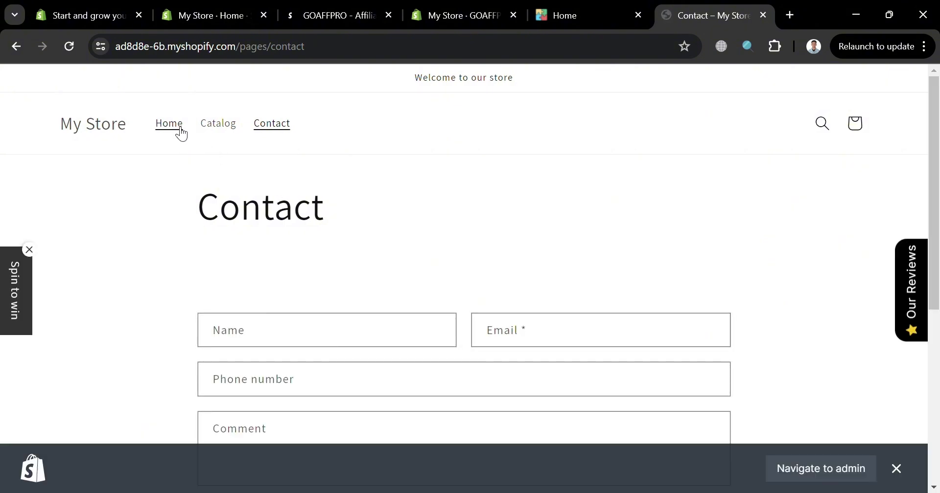
click(180, 132)
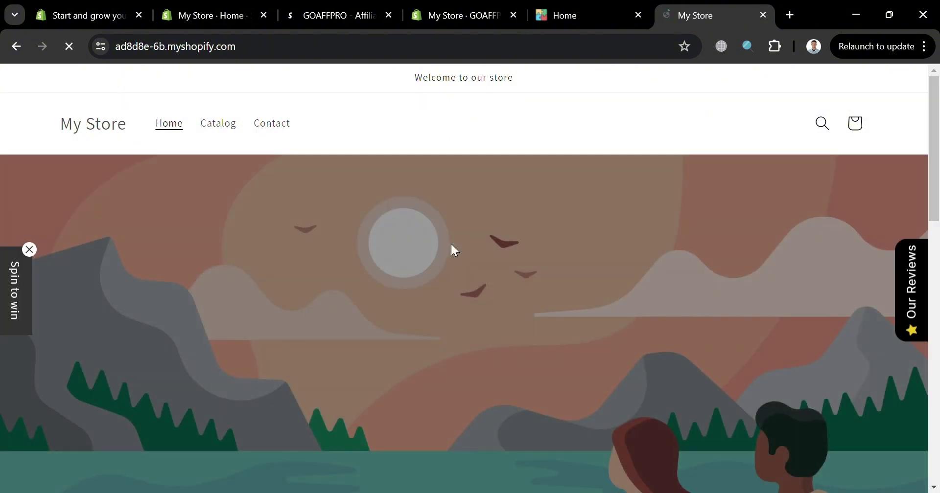
scroll(451, 245, down, 10)
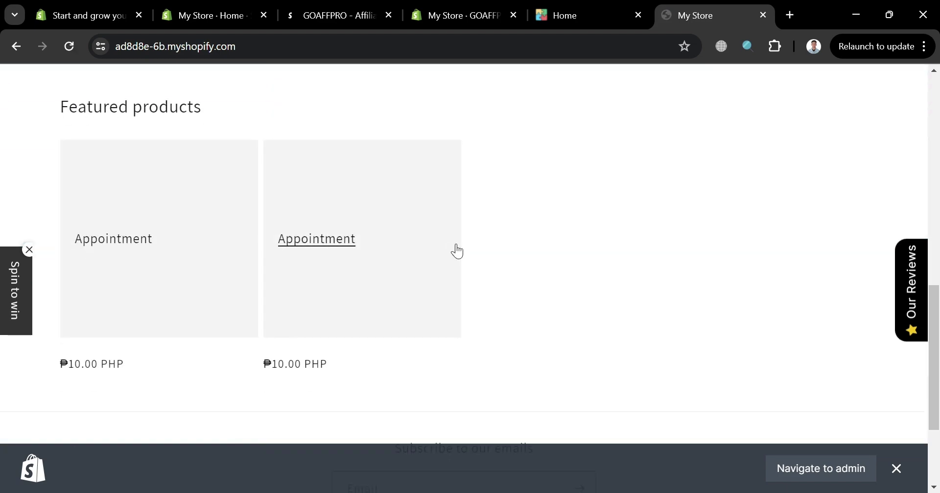
scroll(451, 247, up, 10)
Step: Switch back to the affiliate portal and check the referral and earnings summary
click(557, 7)
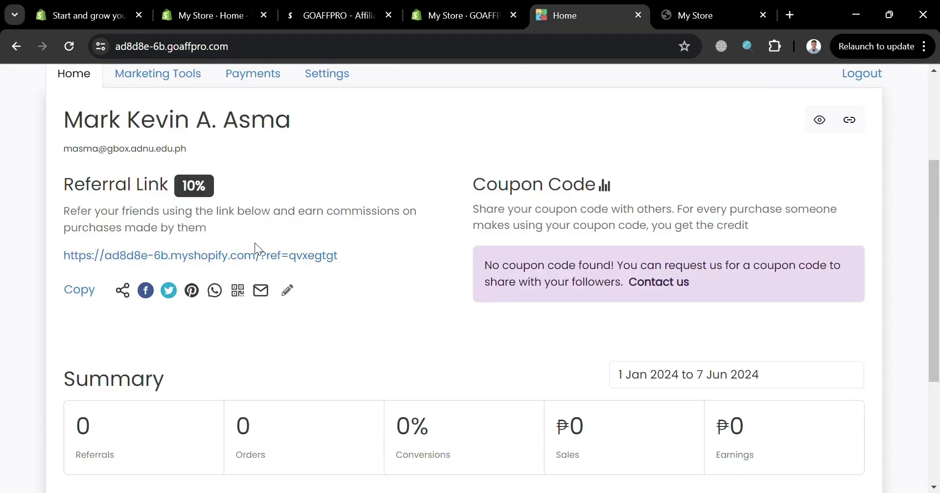
scroll(523, 384, down, 3)
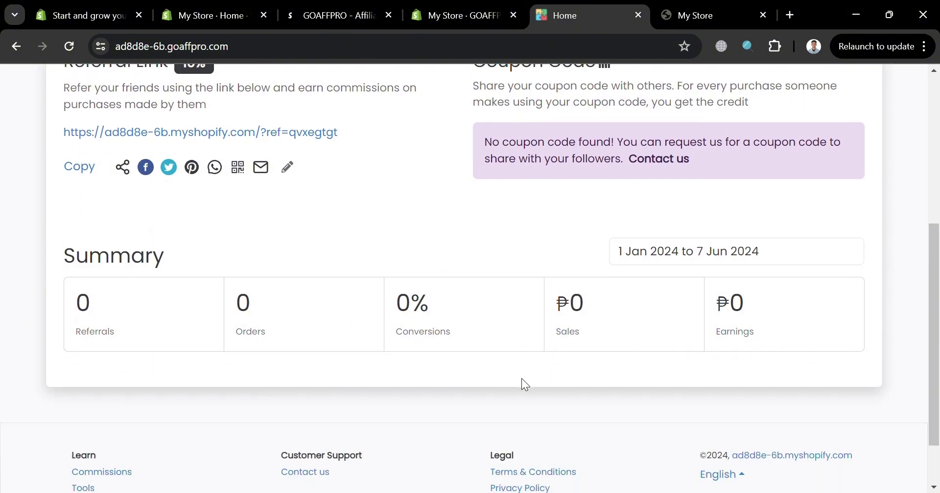
Step: Review the affiliate home page from the earnings summary back up to the referral link and coupon code sections
scroll(521, 379, down, 2)
scroll(521, 379, up, 6)
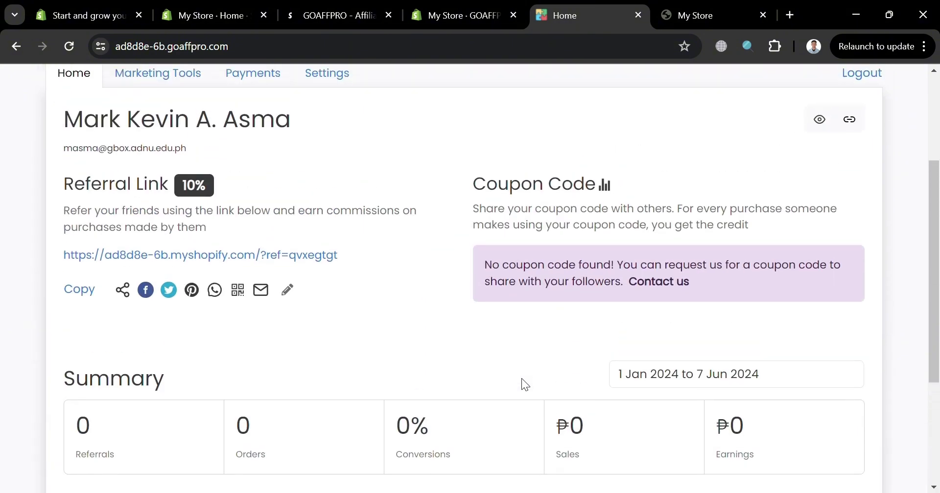
scroll(521, 378, up, 1)
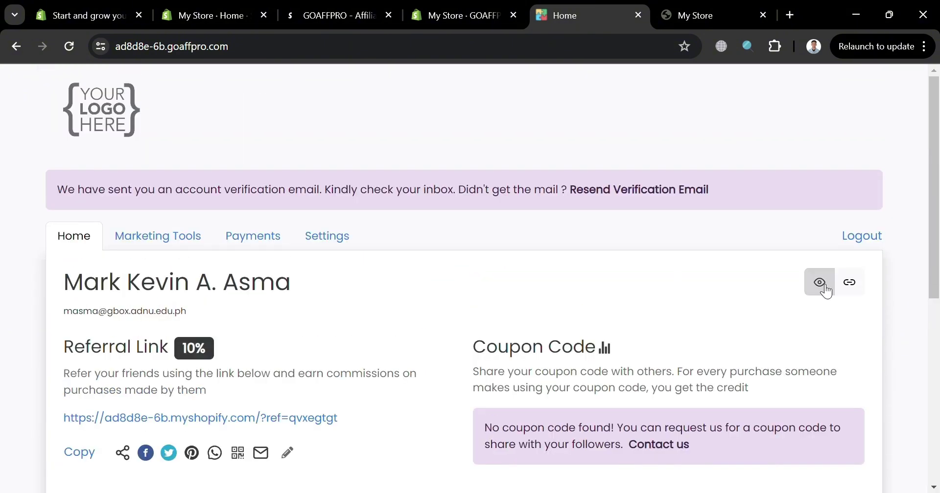
Step: Close the duplicate affiliate portal page, return to the GOAFFPRO dashboard in the store admin and review its overview, new registrations and recent orders
click(460, 6)
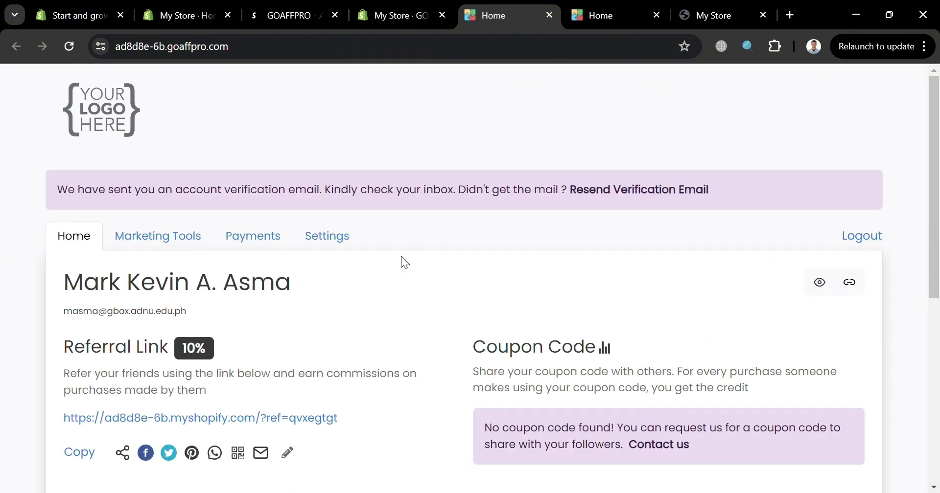
click(548, 16)
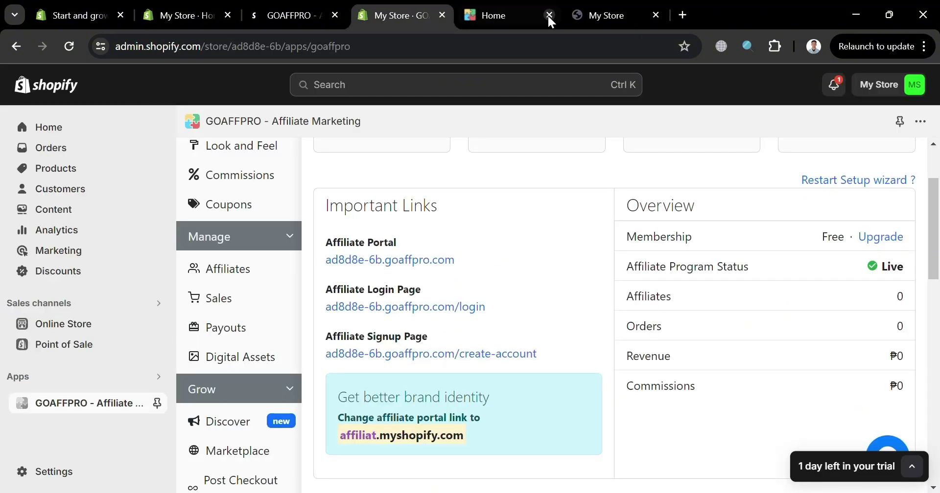
scroll(722, 337, down, 3)
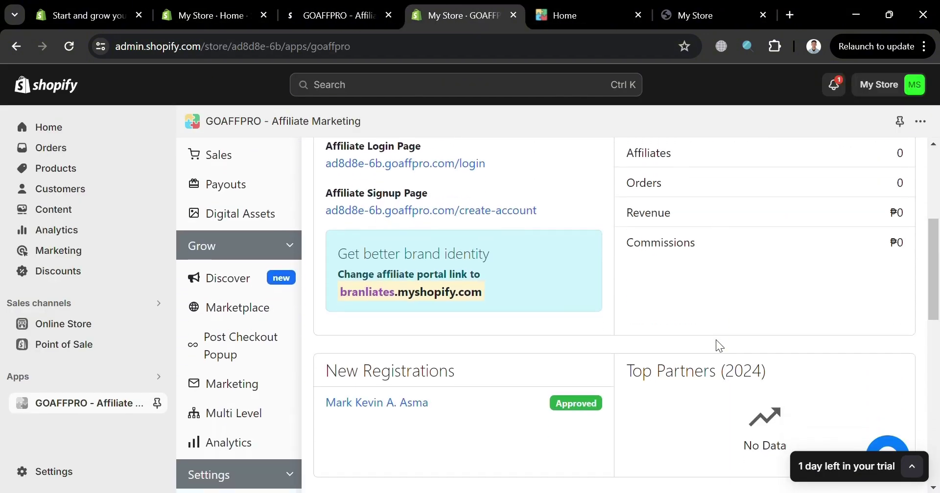
scroll(545, 400, down, 5)
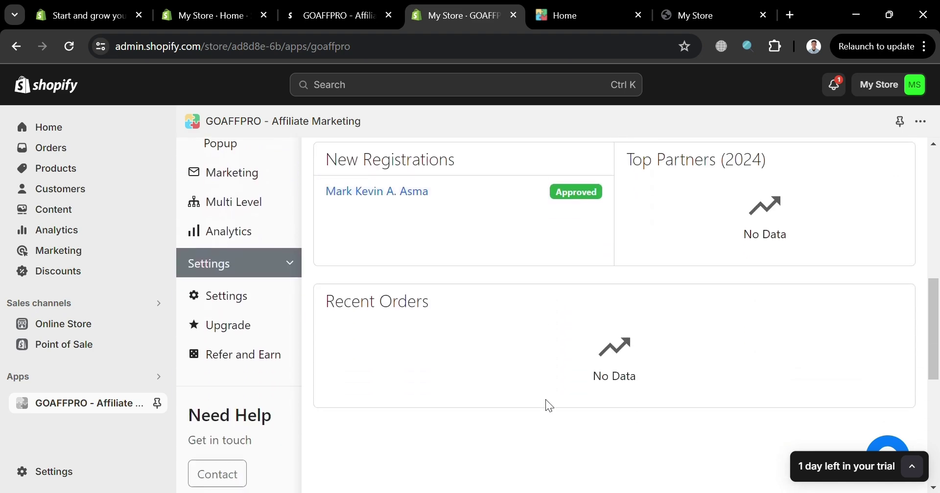
scroll(545, 399, up, 8)
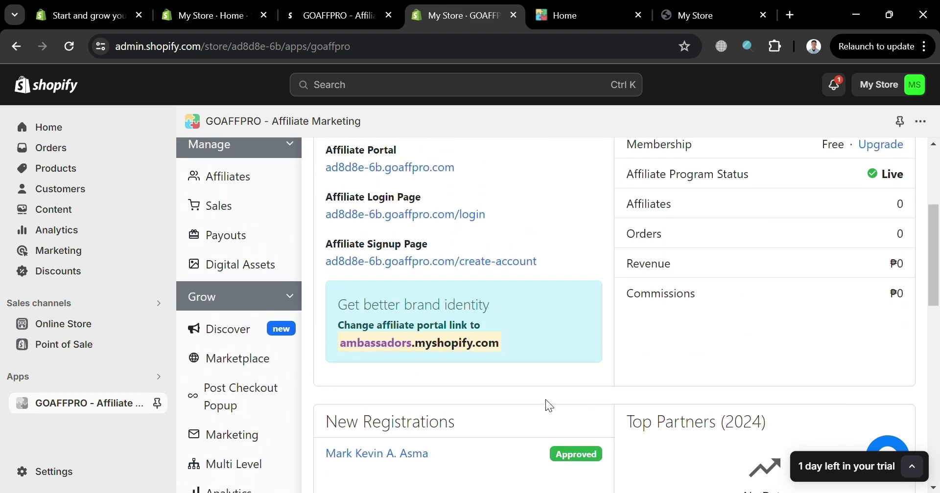
scroll(307, 247, up, 4)
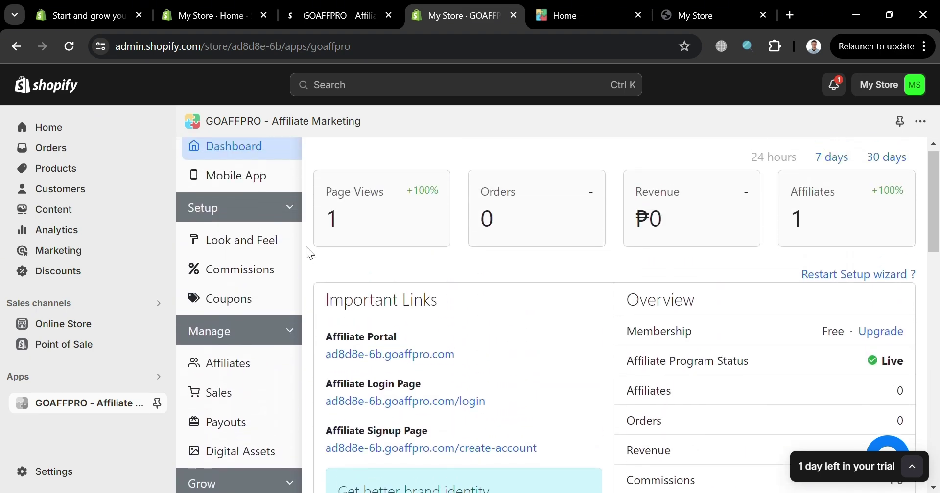